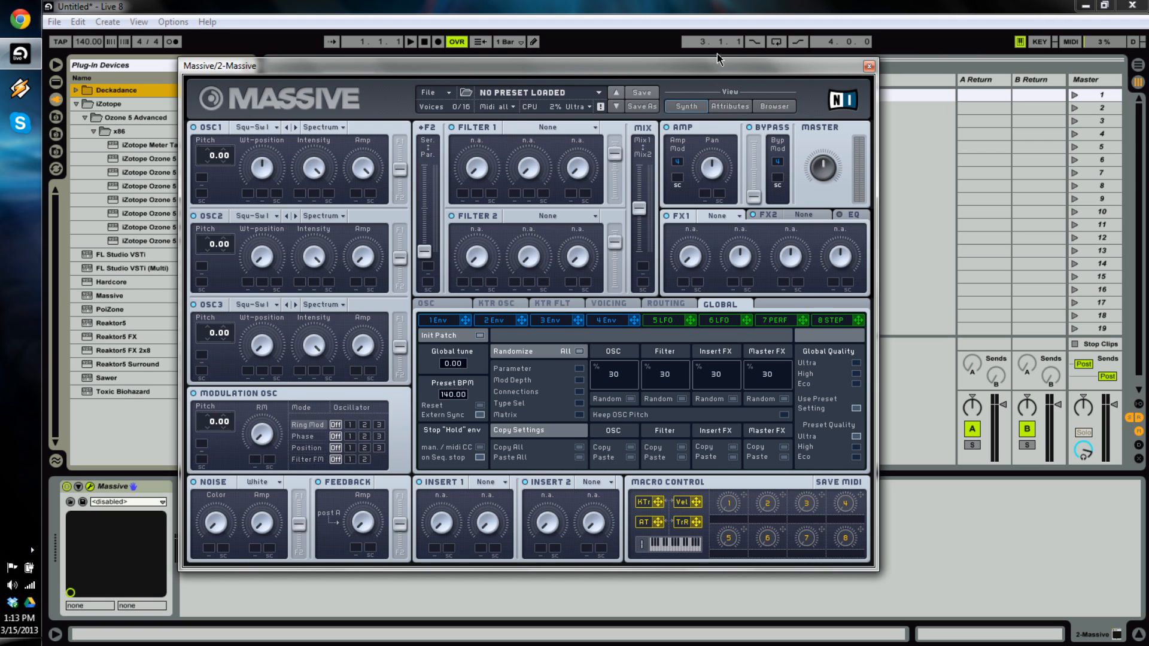
Start a new sound and raise envelope 4's decay level to maximum, testing it with a few notes.
click(449, 92)
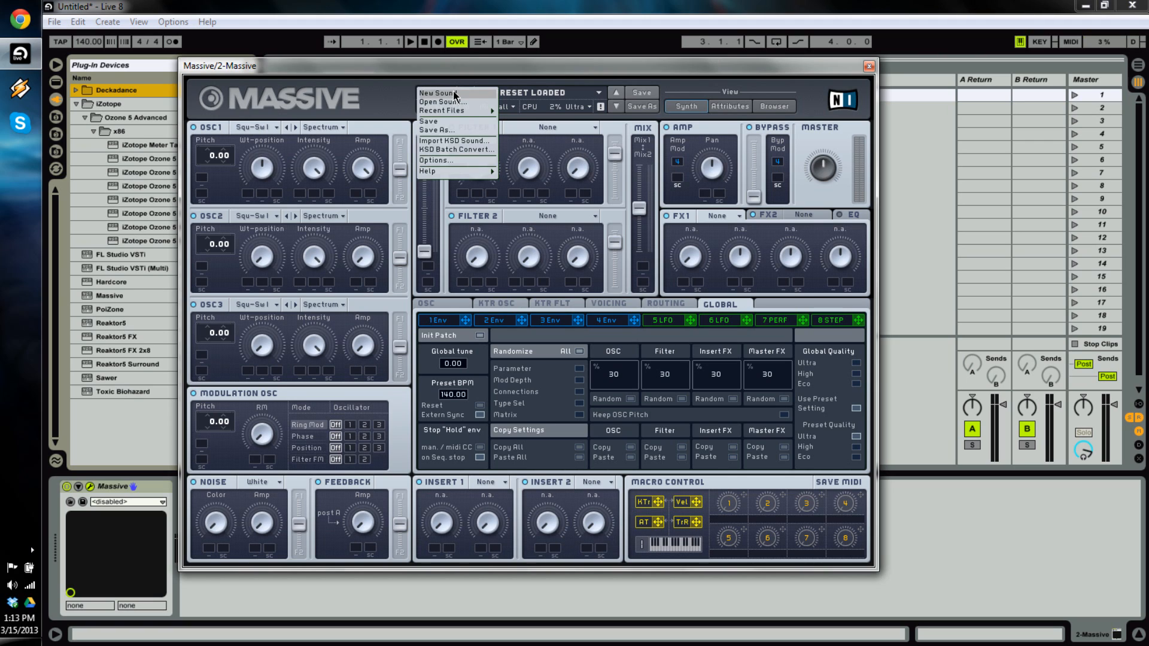
click(455, 93)
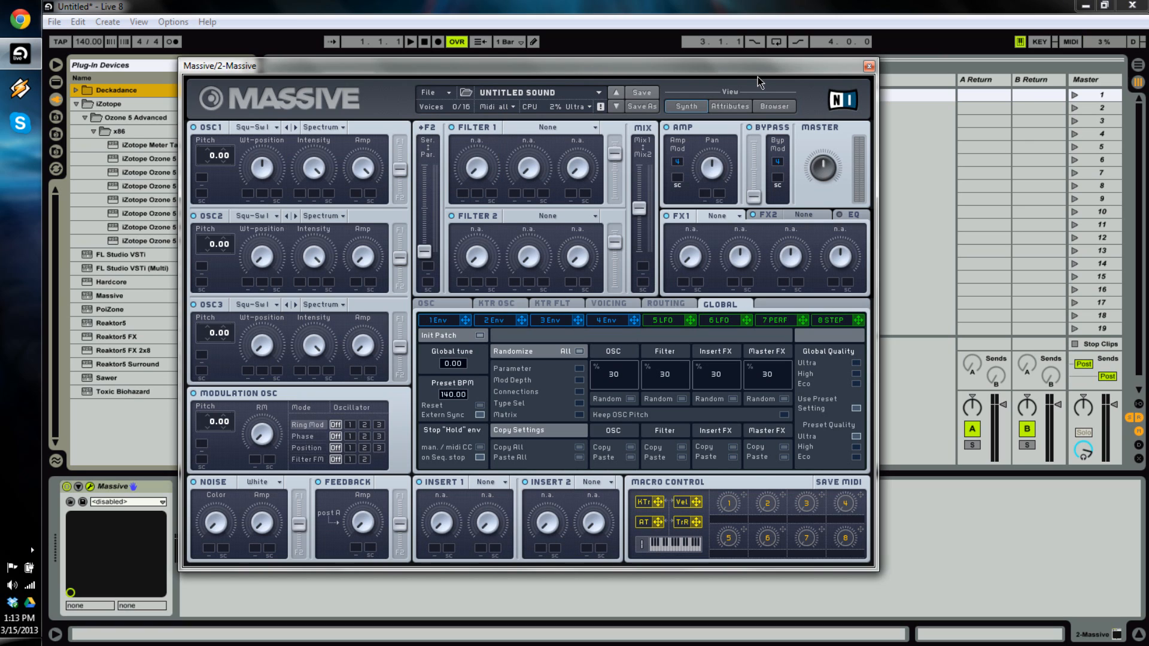
click(608, 324)
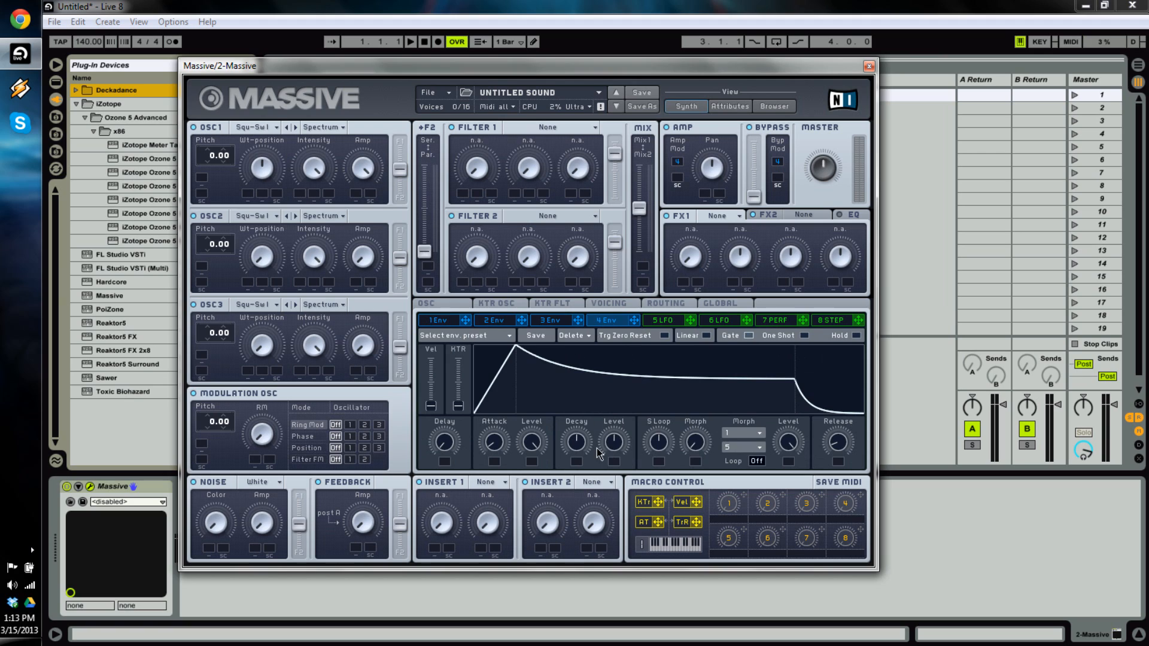
drag(614, 446, 618, 347)
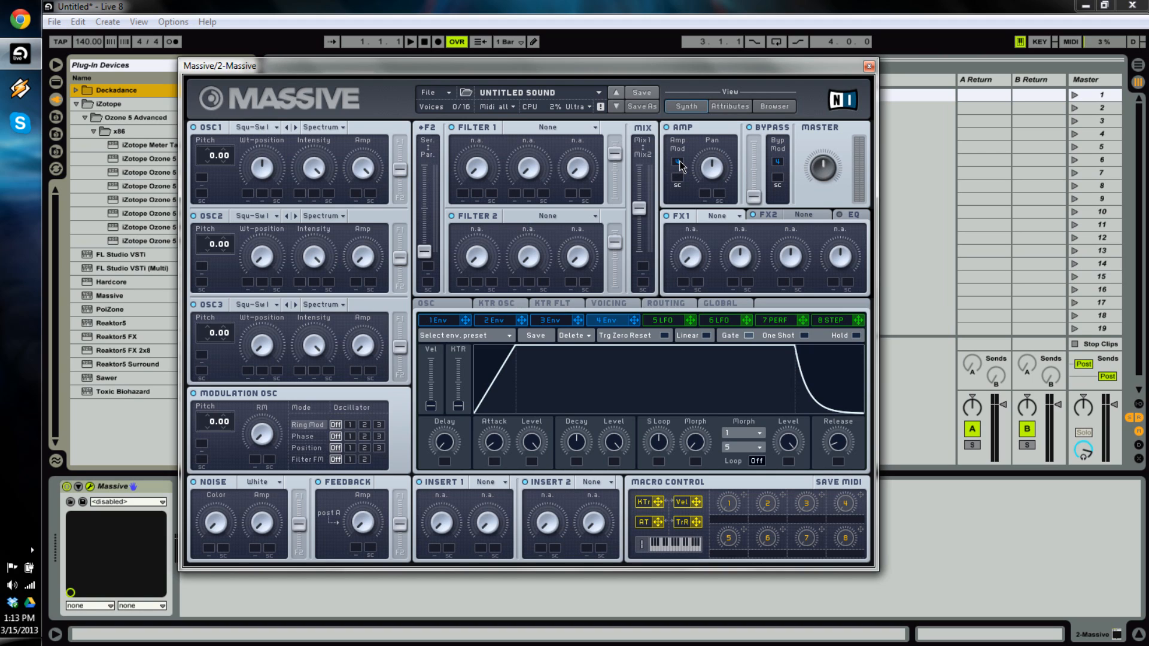
key(a)
key(z)
key(a)
Set oscillator 1 to the Roughmath III wavetable with a pitch of -11.92 and a raised wavetable position, and play a test note.
click(275, 128)
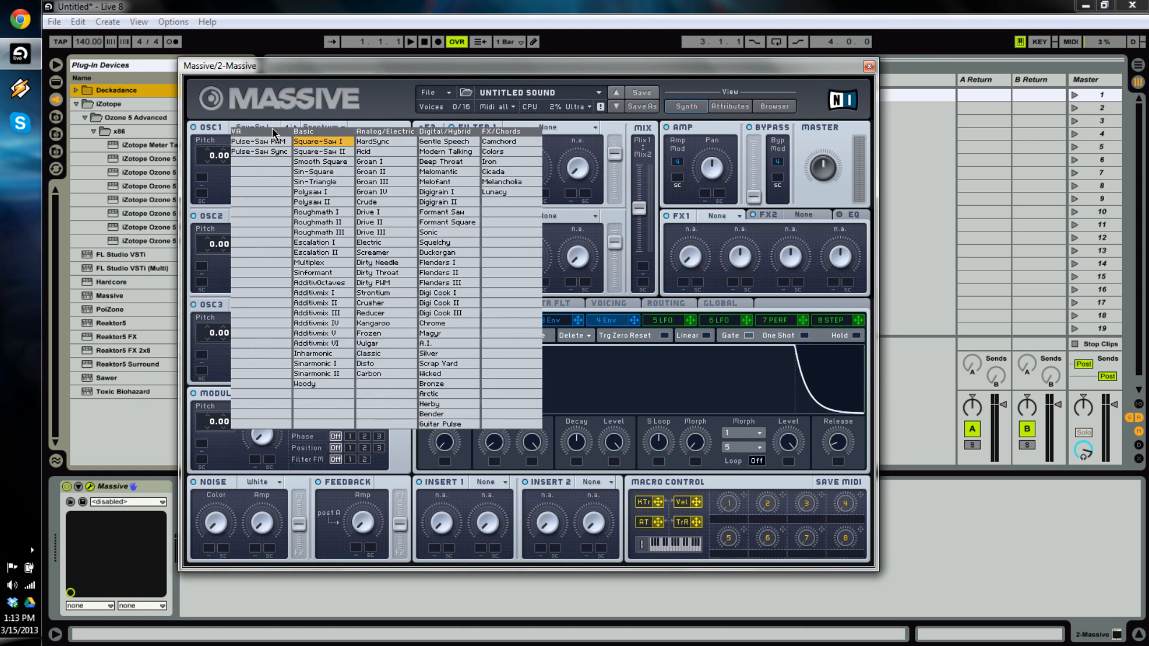
click(329, 231)
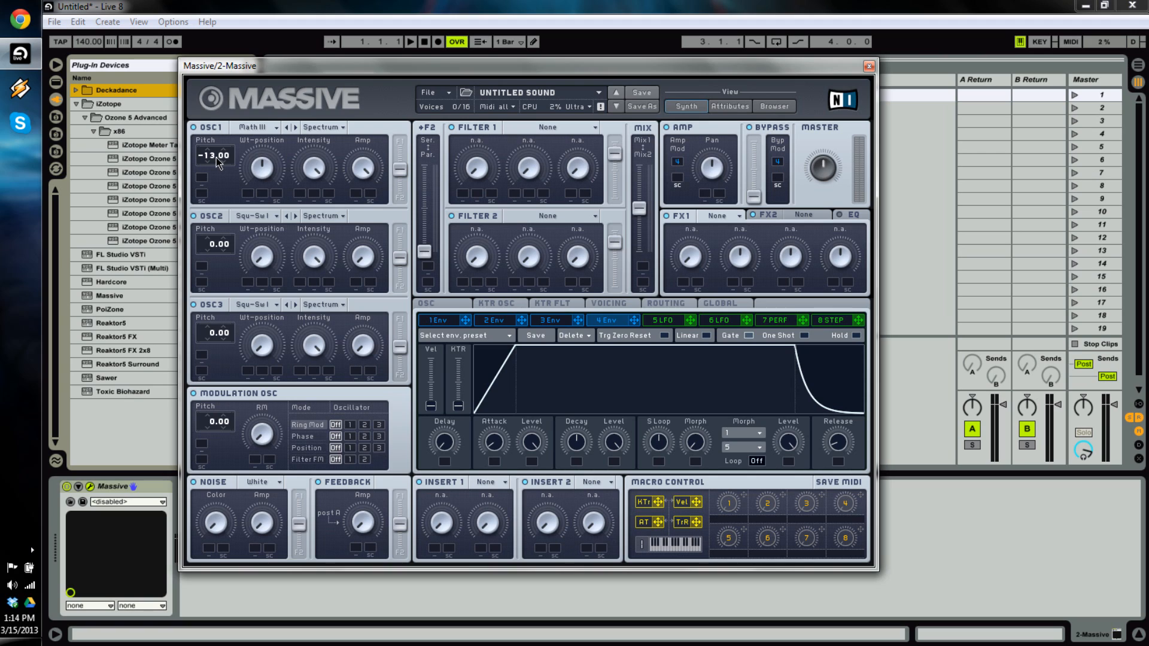
drag(231, 149, 231, 146)
key(a)
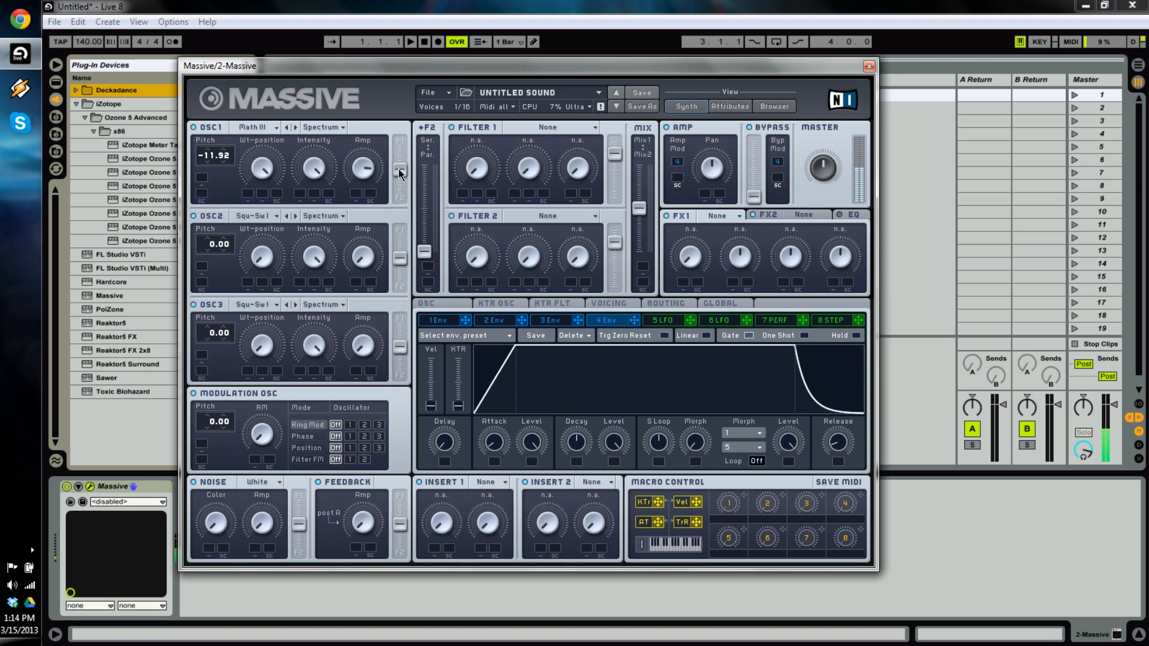
Route oscillators 1, 2 and 3 fully into Filter 1.
drag(400, 169, 401, 113)
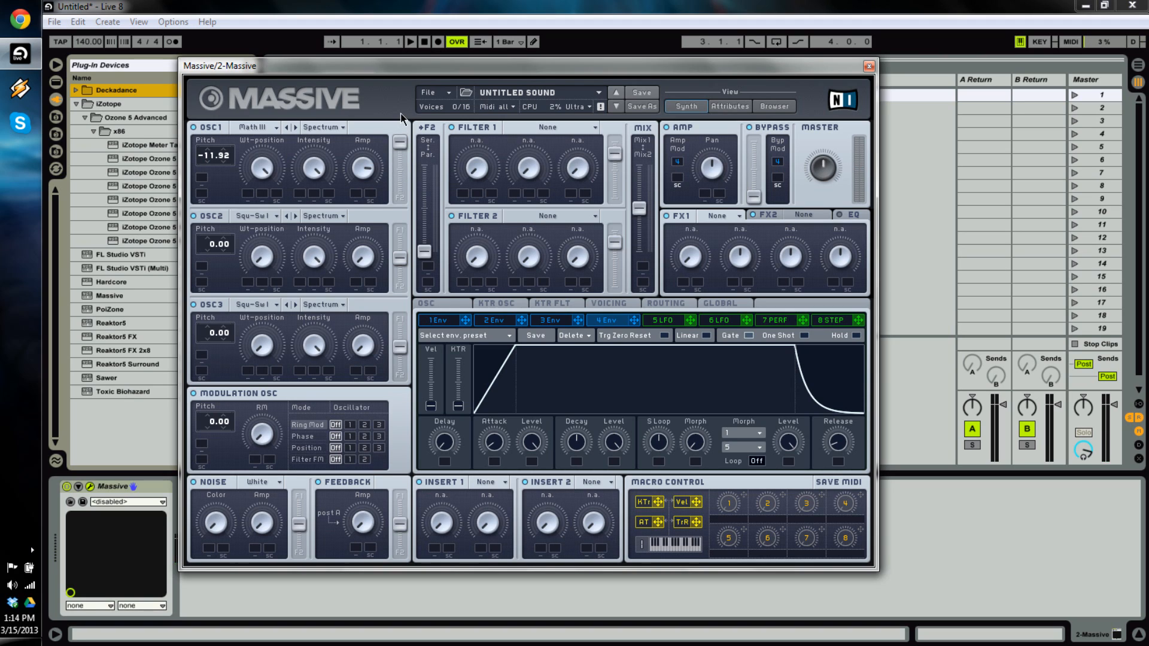
drag(399, 261, 401, 203)
drag(399, 346, 407, 281)
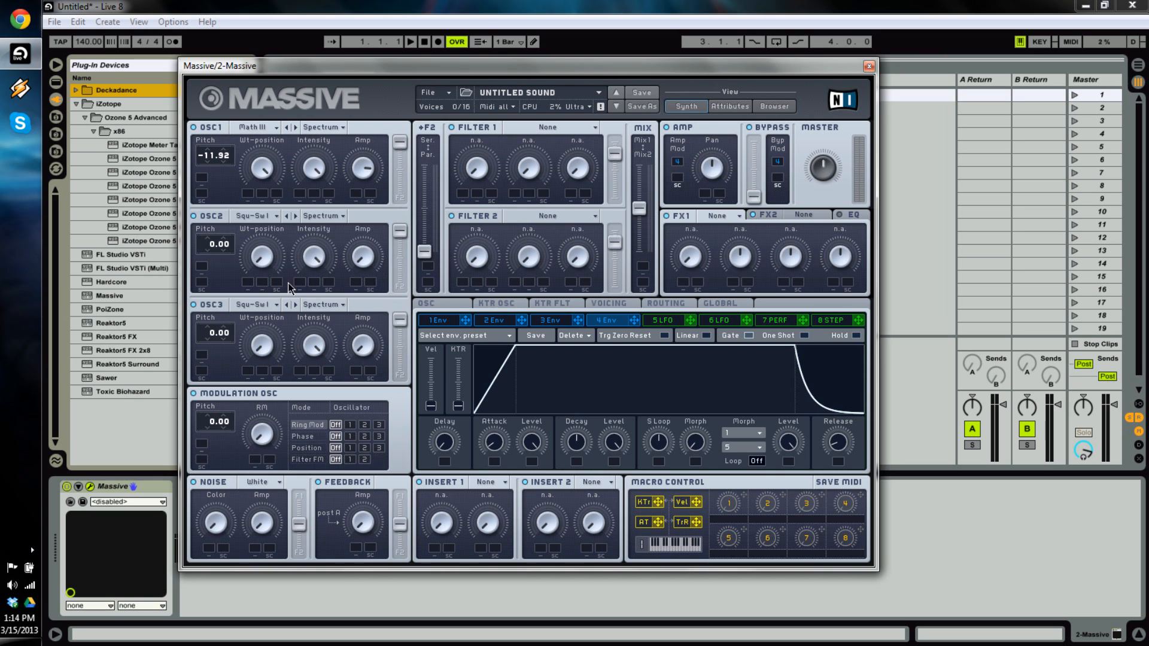
Set oscillator 2 to the Screamer wavetable with a pitch of -11.95.
click(255, 216)
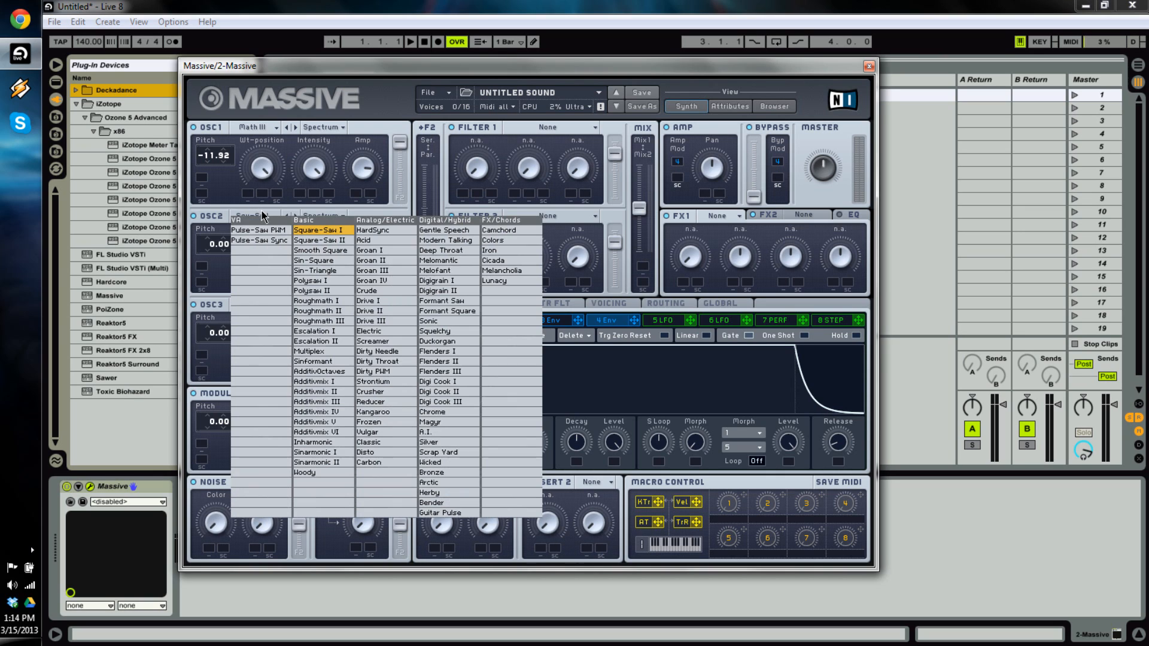
click(393, 339)
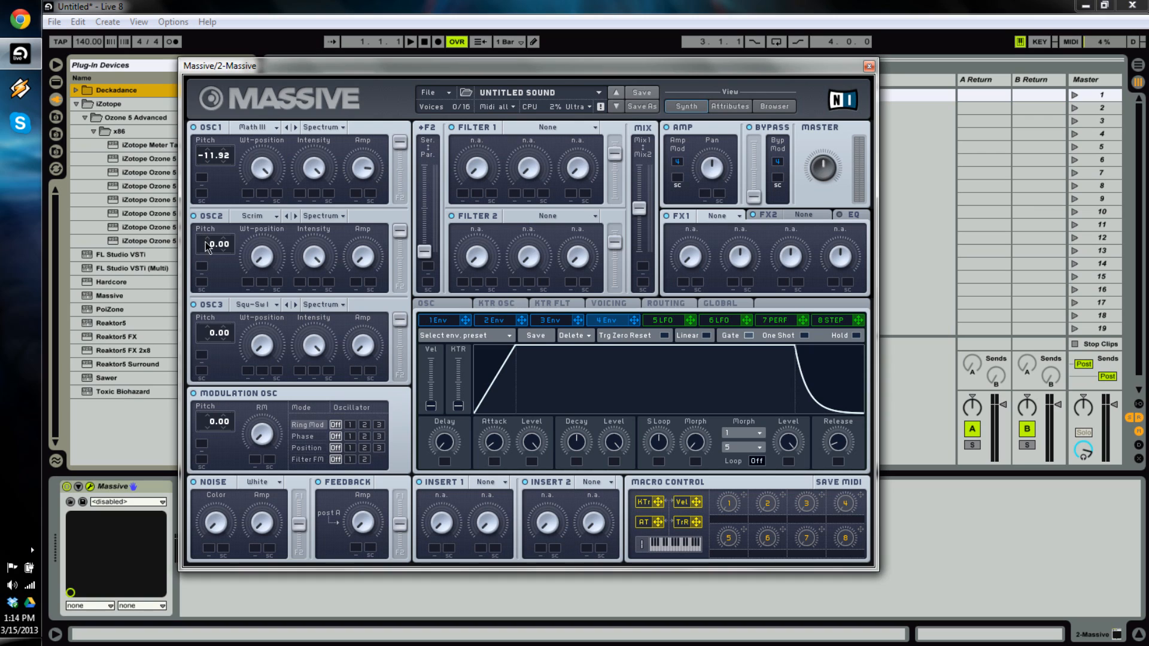
drag(216, 260, 231, 261)
drag(231, 347, 232, 381)
drag(249, 383, 248, 382)
Set oscillator 3 to the Digi Cook II wavetable with a pitch of -12.03.
click(266, 306)
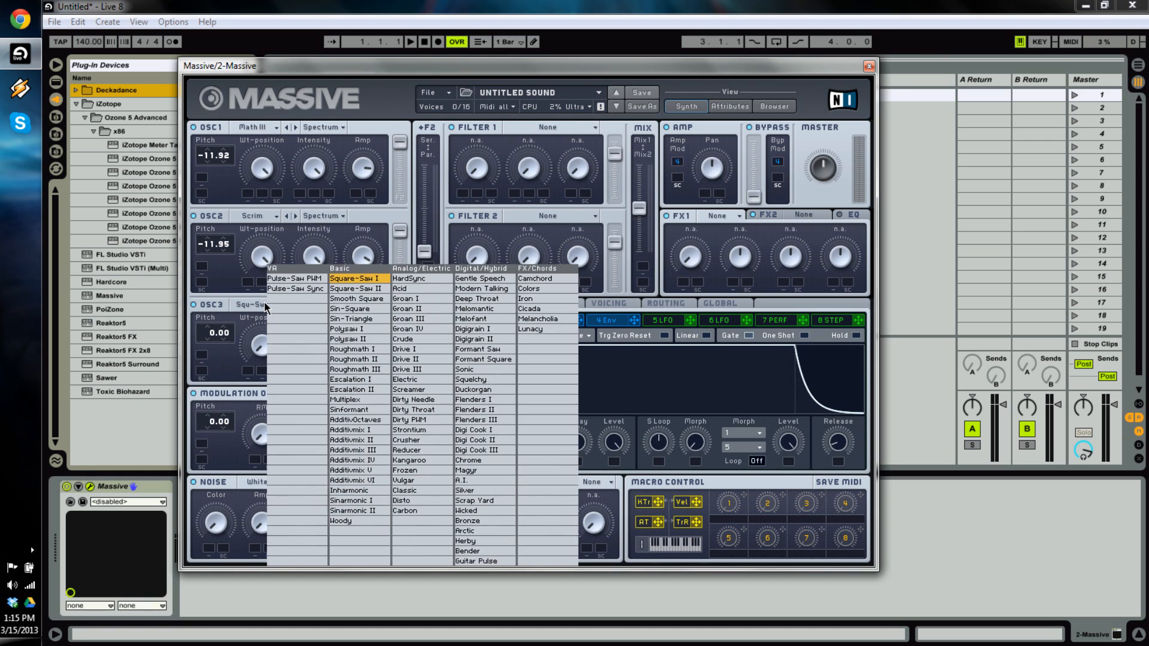
click(491, 444)
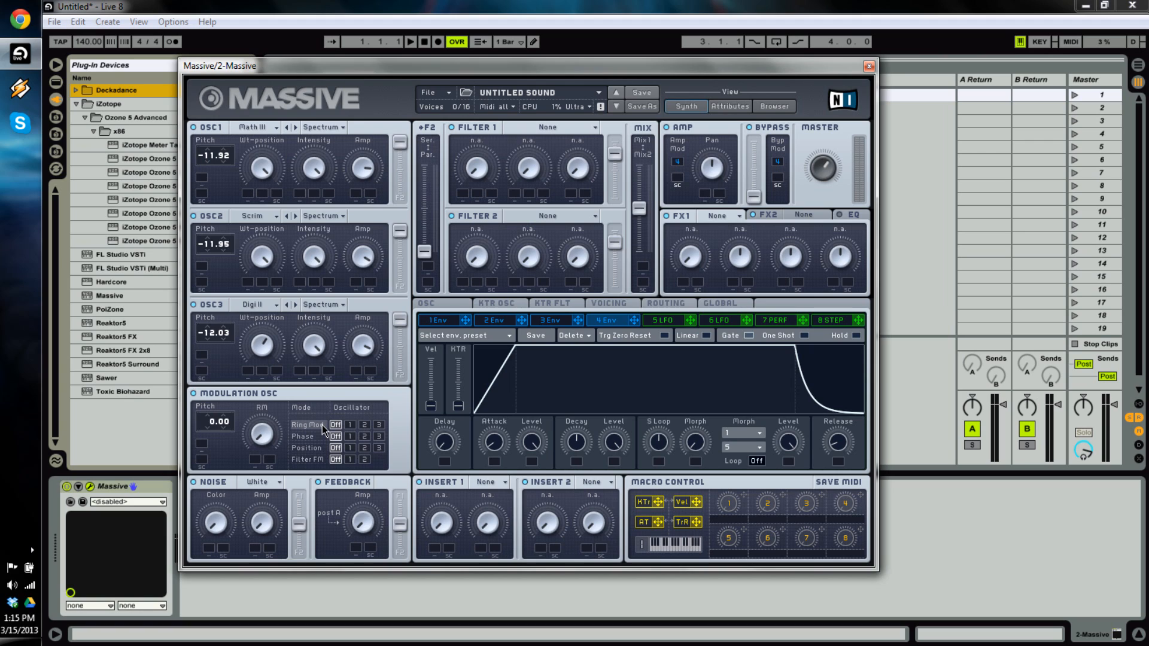
Assign the modulation oscillator's ring modulation to oscillator 2 and its phase modulation to oscillator 1, and audition the sound.
click(365, 425)
click(310, 440)
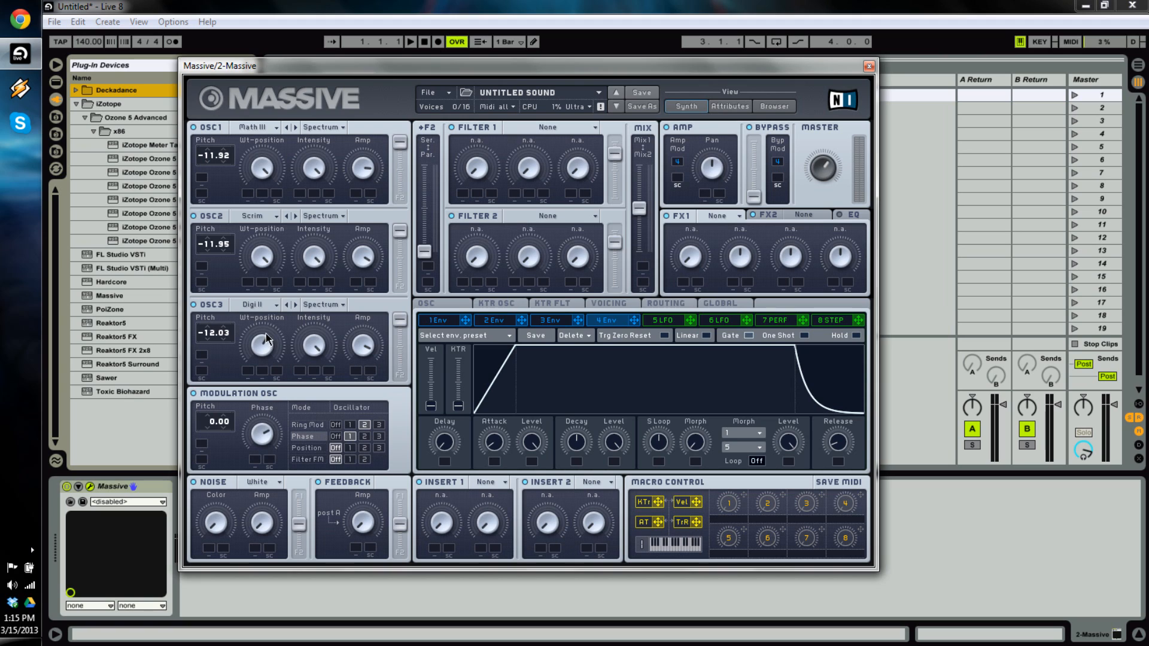
key(a)
key(a)
Disable Noise and Feedback, and load Hardclipper in Insert 1 with raised dry/wet and drive.
click(319, 483)
click(493, 482)
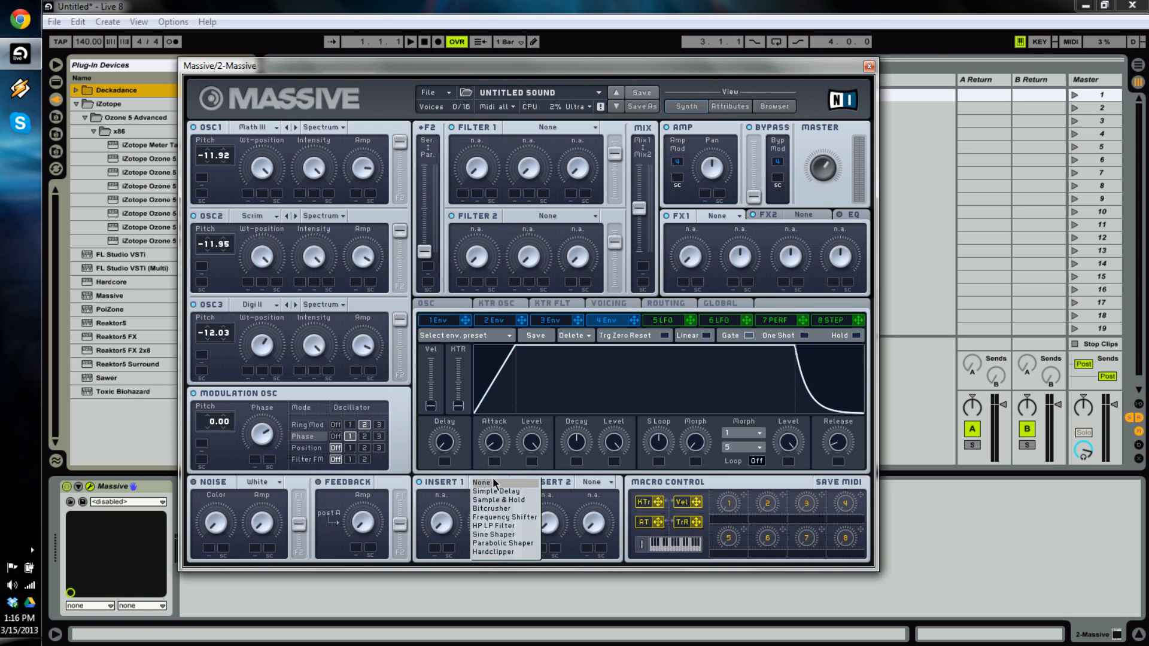
click(516, 551)
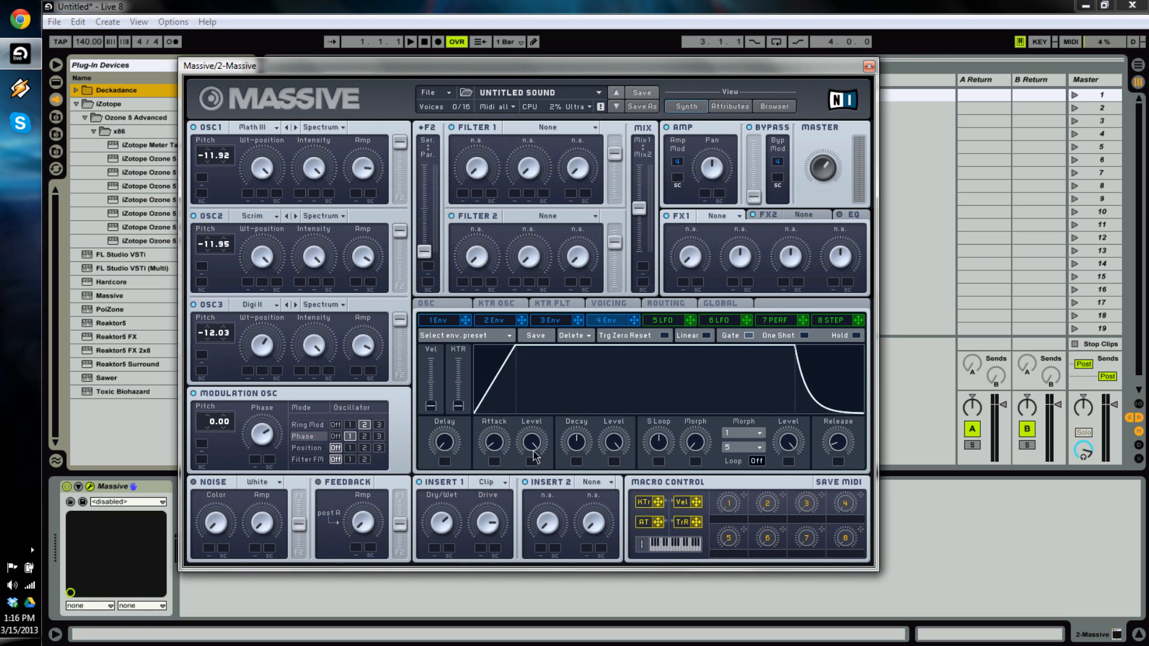
Load Parabolic Shaper in Insert 2 and raise its dry/wet and drive.
click(600, 482)
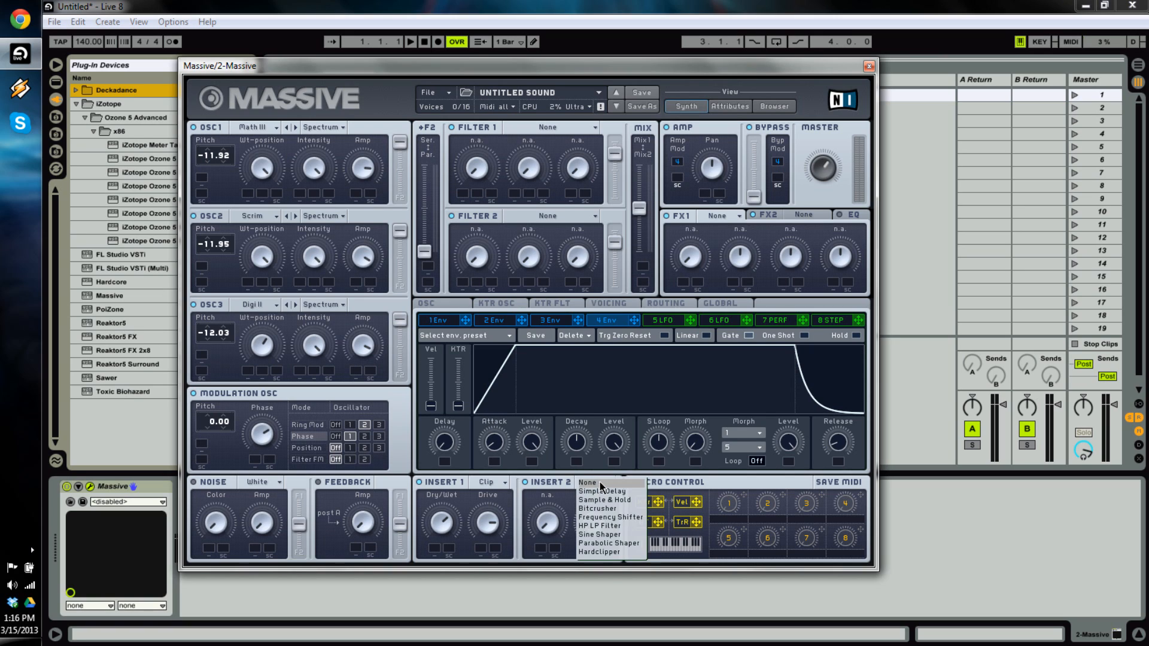
click(601, 543)
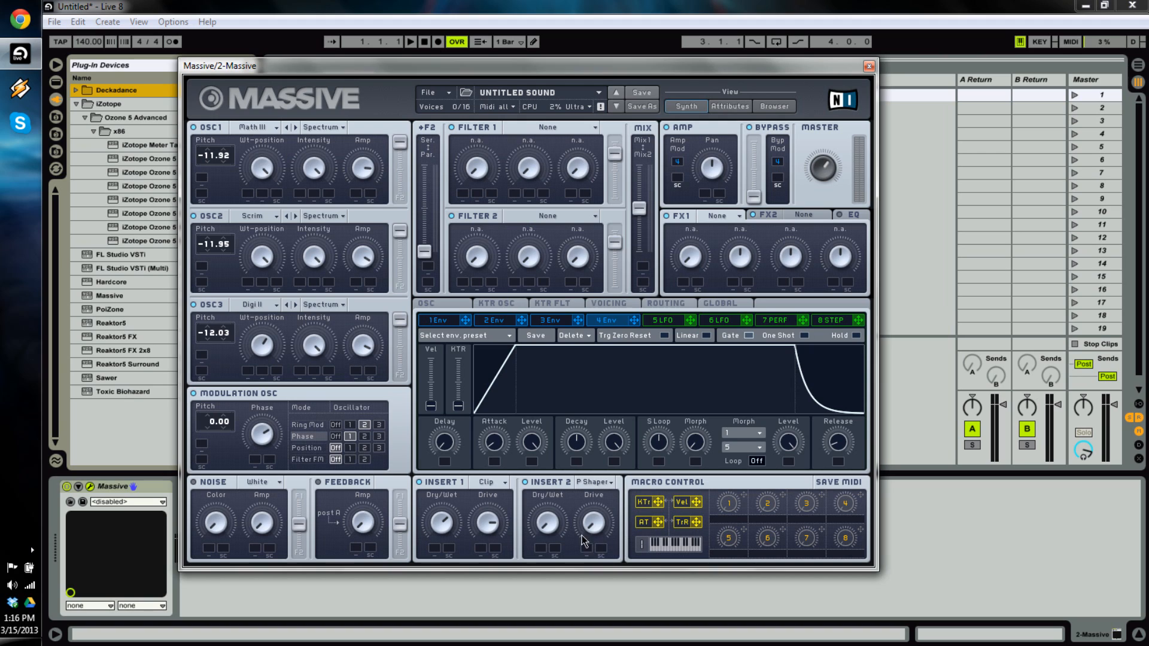
drag(550, 531, 544, 424)
Set Filter 1 to Bandpass with some resonance, and shift the filter mix slightly towards Mix1.
click(541, 130)
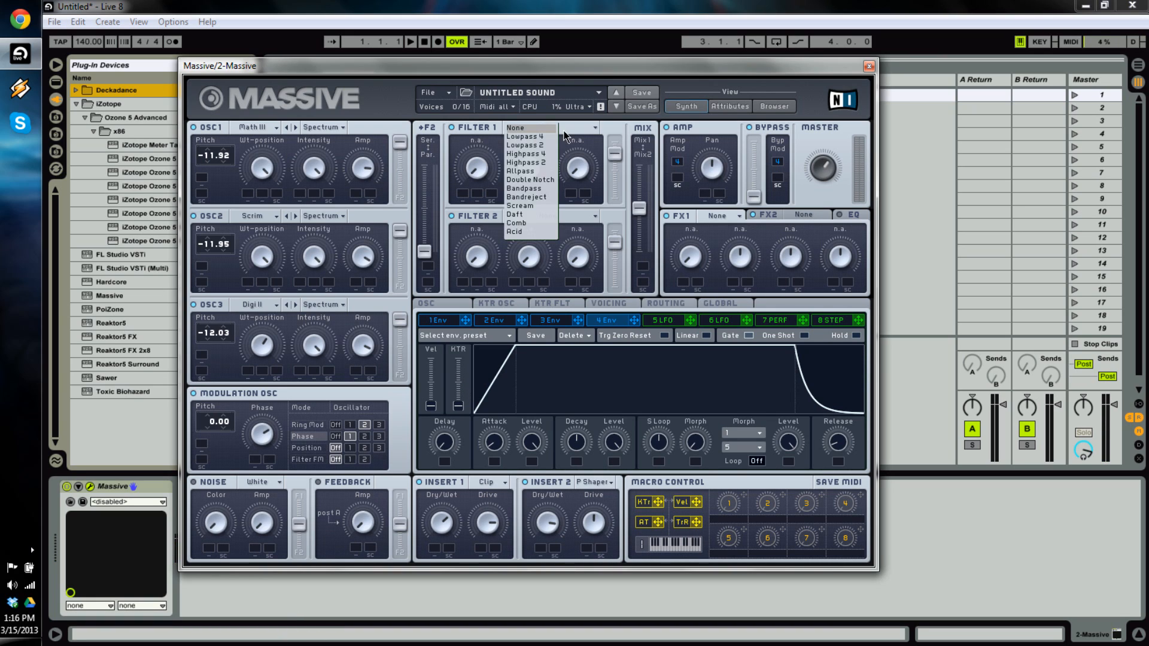
click(545, 197)
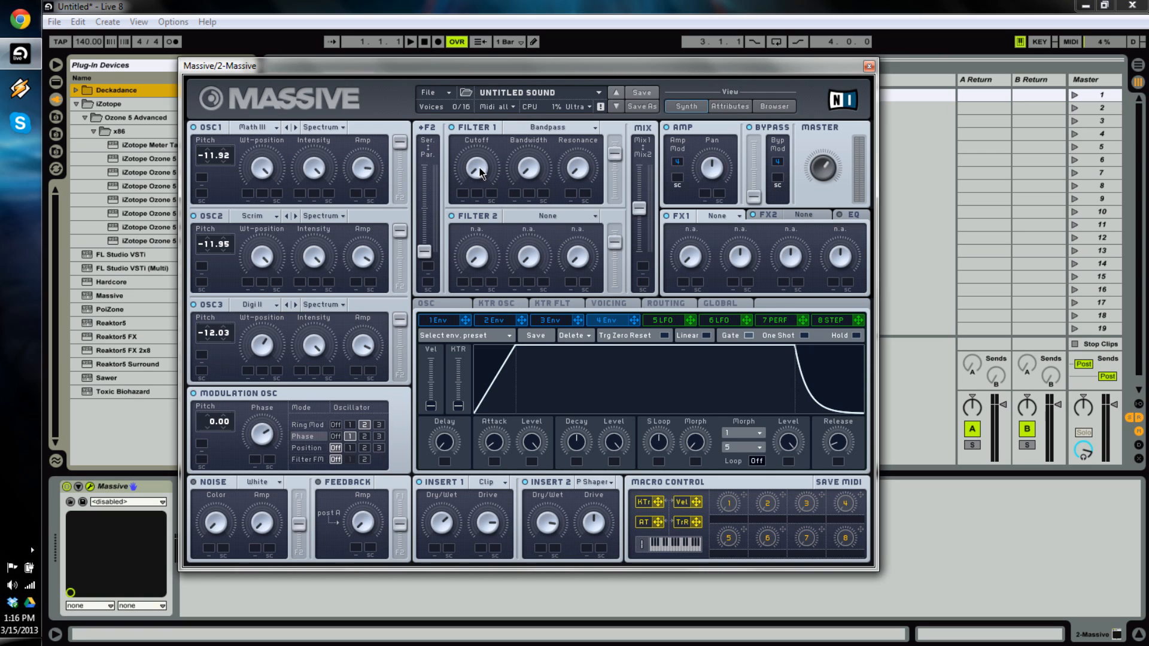
drag(482, 172, 482, 133)
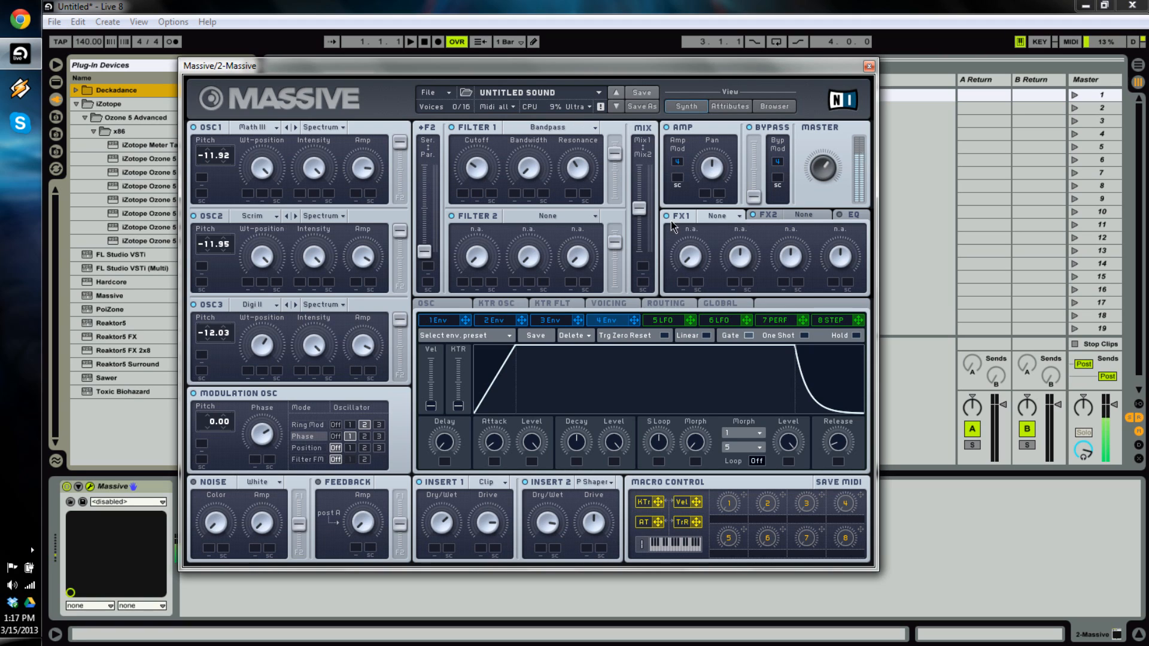
mouse_move(639, 209)
mouse_down()
mouse_move(642, 178)
mouse_move(639, 187)
mouse_up()
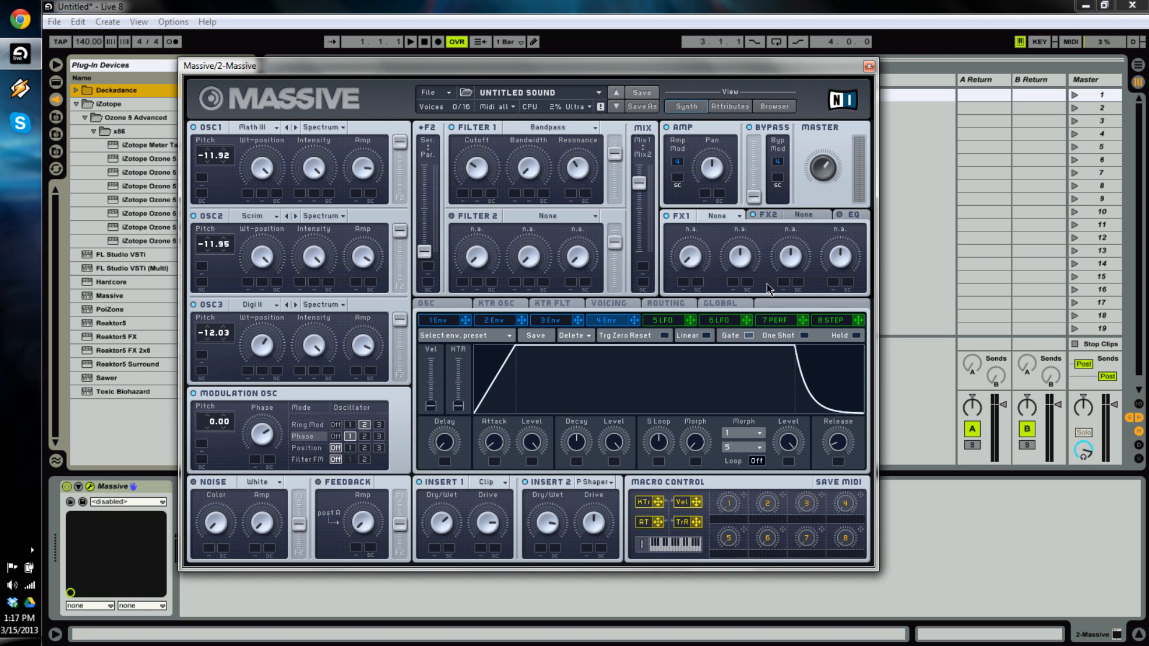
Load Classic Tube in FX1 and adjust its dry/wet and drive.
click(720, 215)
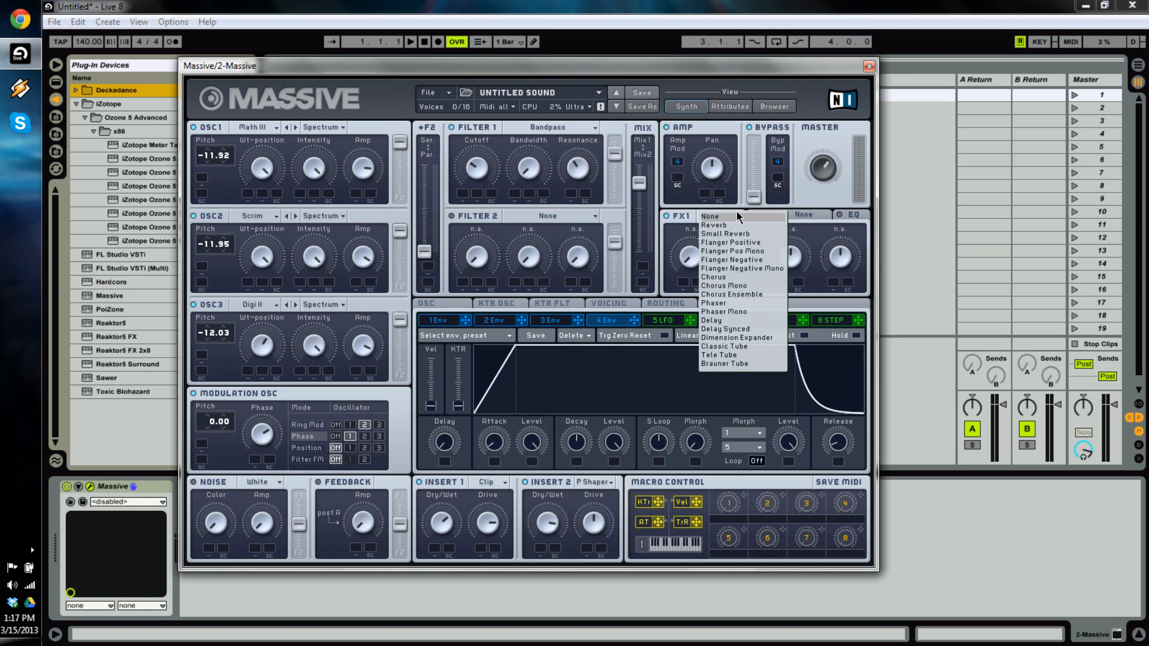
click(746, 347)
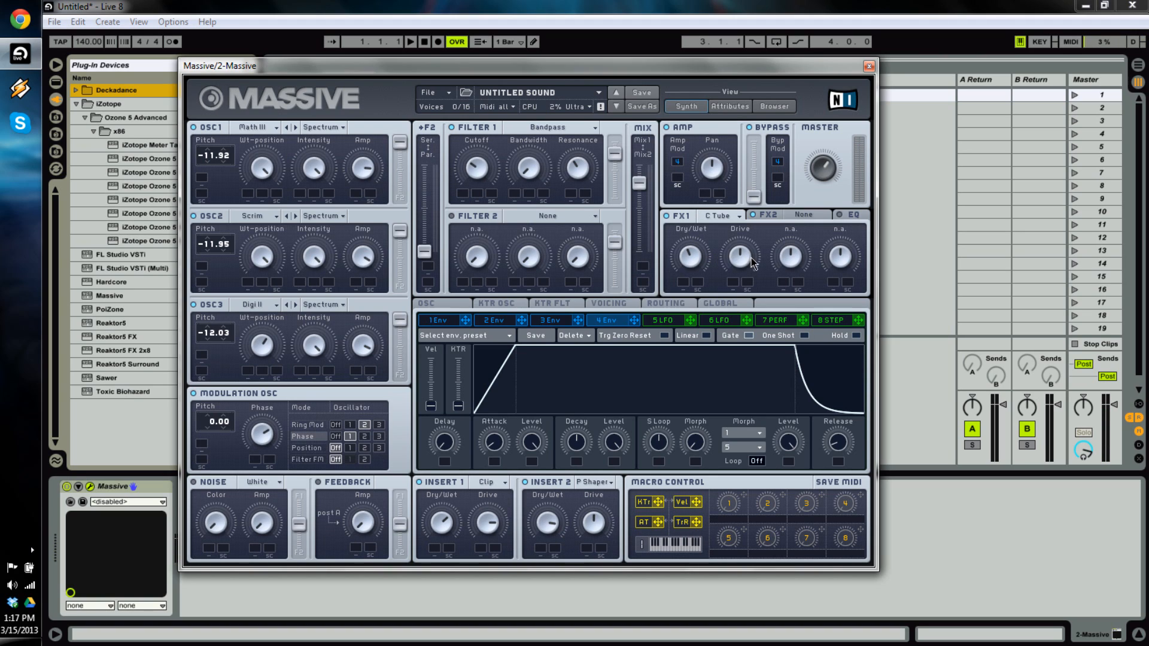
drag(751, 257, 752, 242)
Load Flanger Negative in FX2 with a low dry/wet, and adjust its rate, feedback and depth.
click(808, 210)
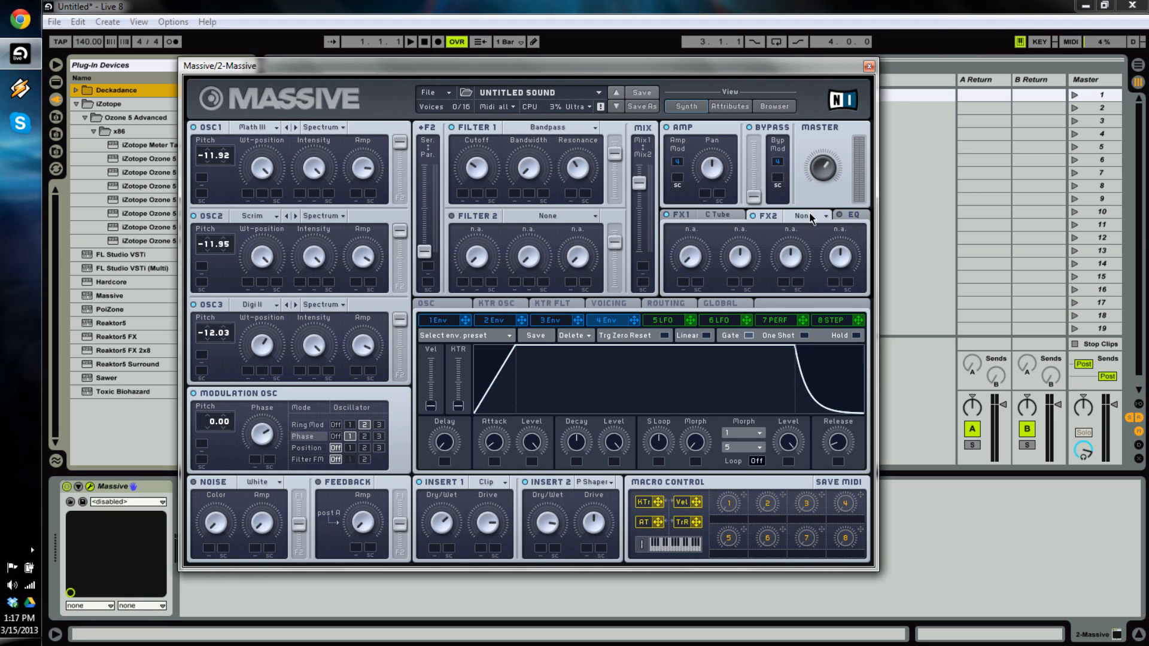
click(812, 214)
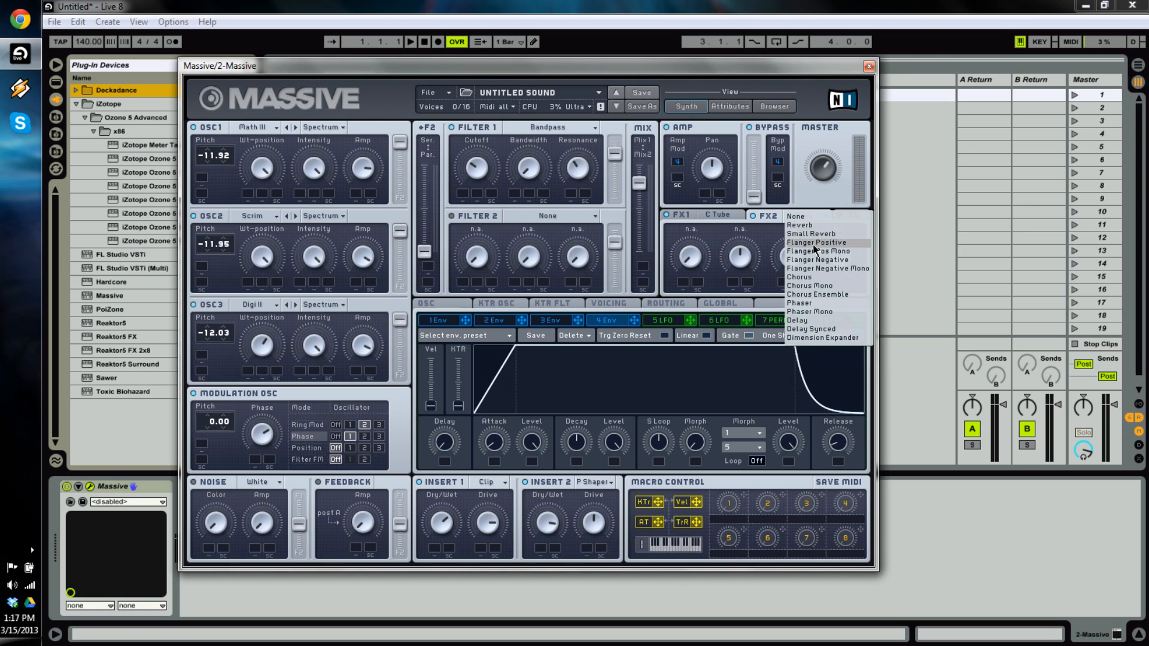
click(822, 261)
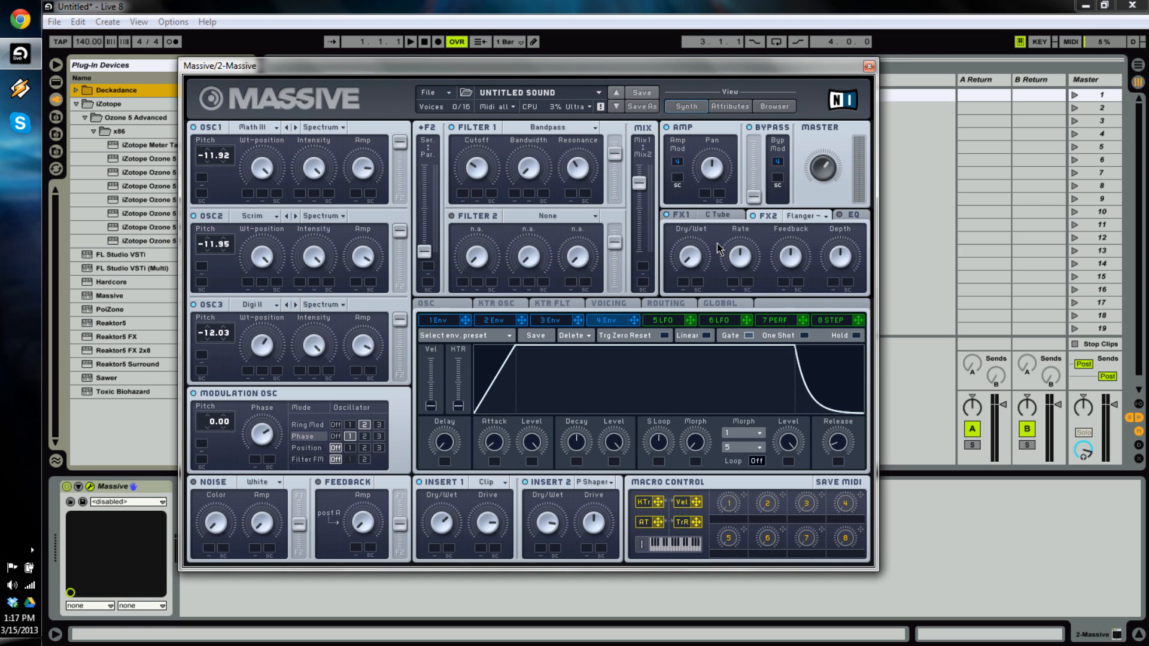
drag(695, 260, 688, 238)
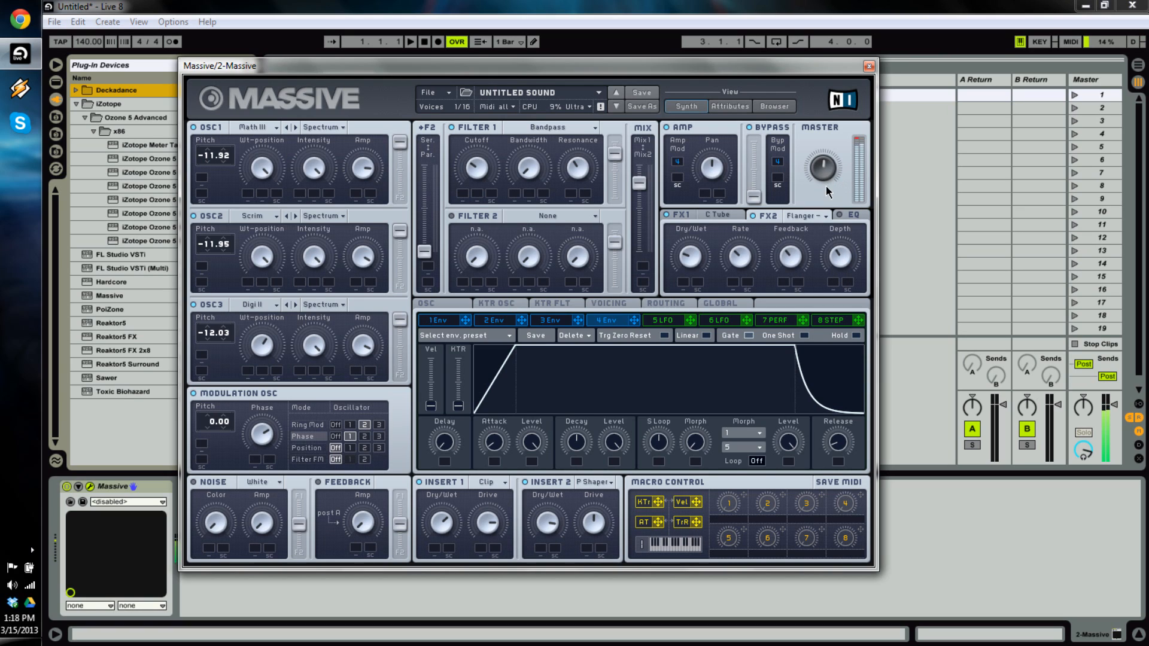
Adjust the EQ by slightly raising the low shelf, boost, frequency and high shelf.
click(855, 217)
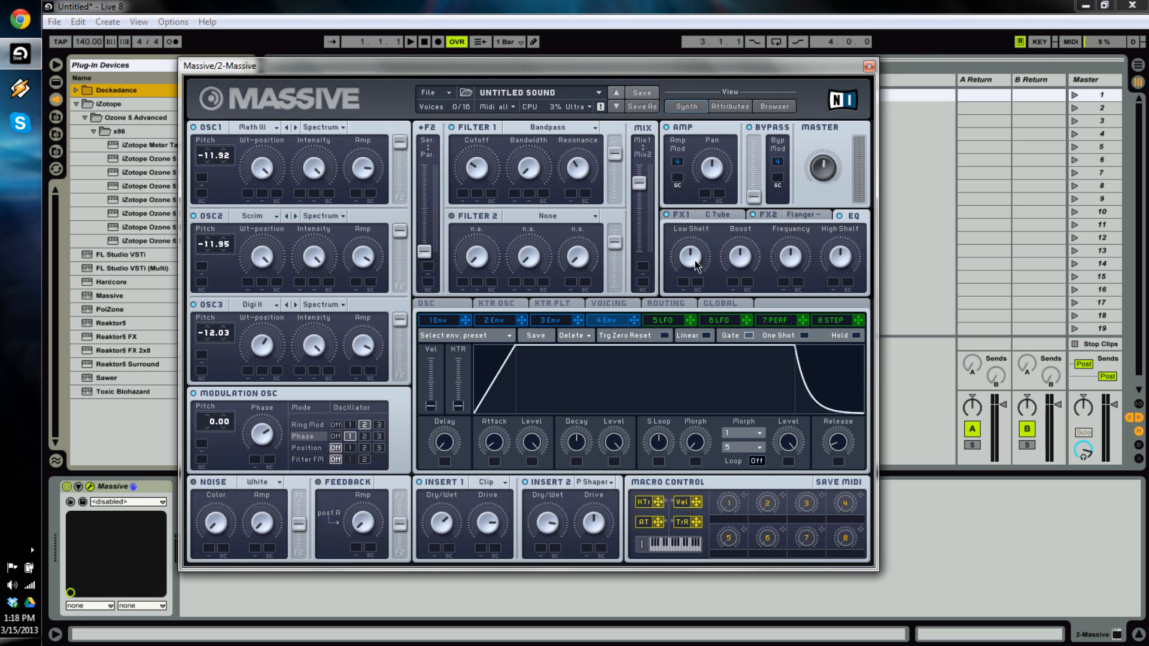
drag(694, 260, 701, 257)
mouse_move(800, 260)
mouse_down()
mouse_move(802, 240)
mouse_move(805, 252)
mouse_up()
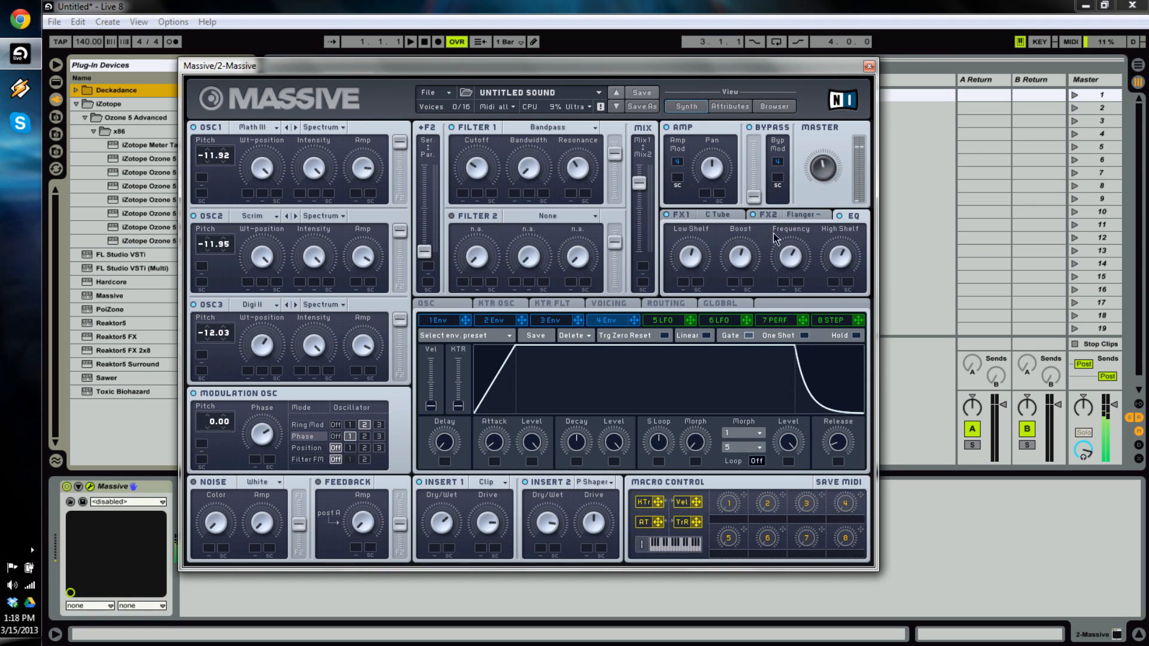
Configure voicing with 6 unisono voices, Monophon mode and Legato trigger, and enable a slight Pitch Cutoff unisono spread.
click(611, 306)
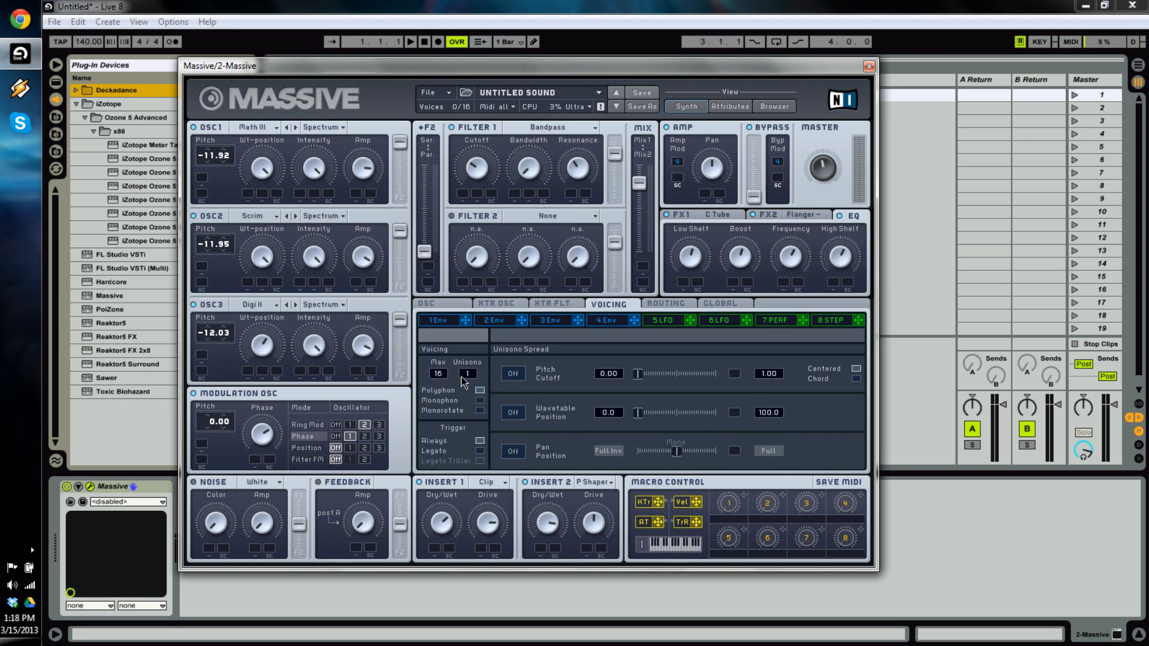
drag(472, 372, 468, 357)
click(481, 400)
click(481, 450)
click(524, 376)
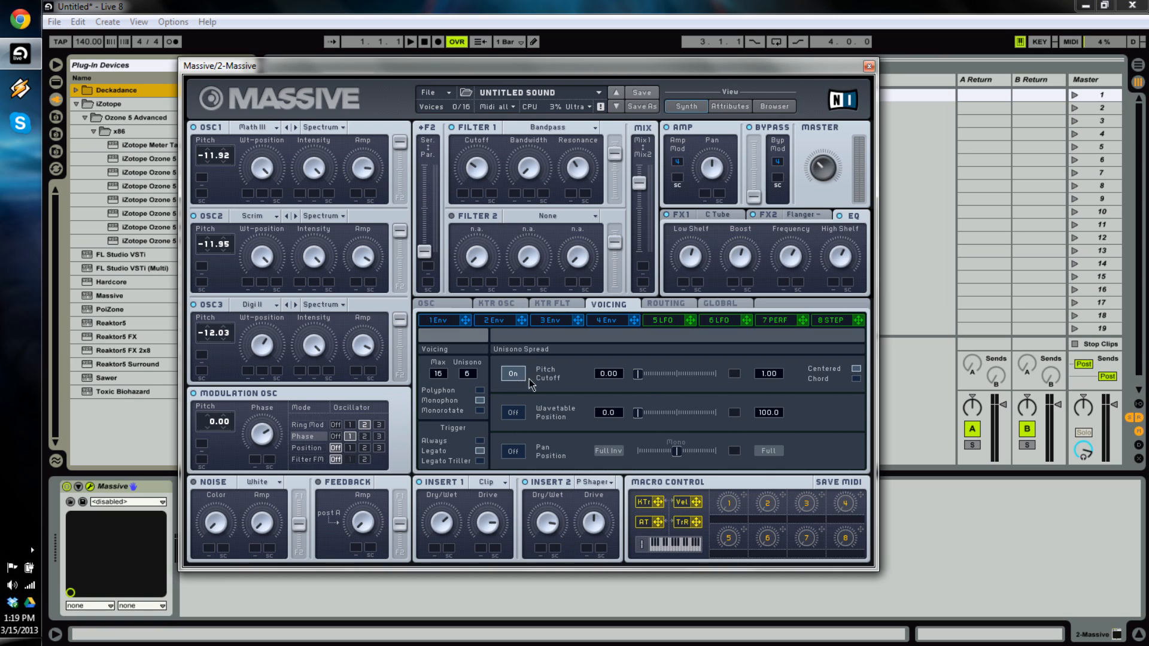
drag(642, 380, 648, 381)
Change modulator 5 from an LFO to a Performer.
click(665, 320)
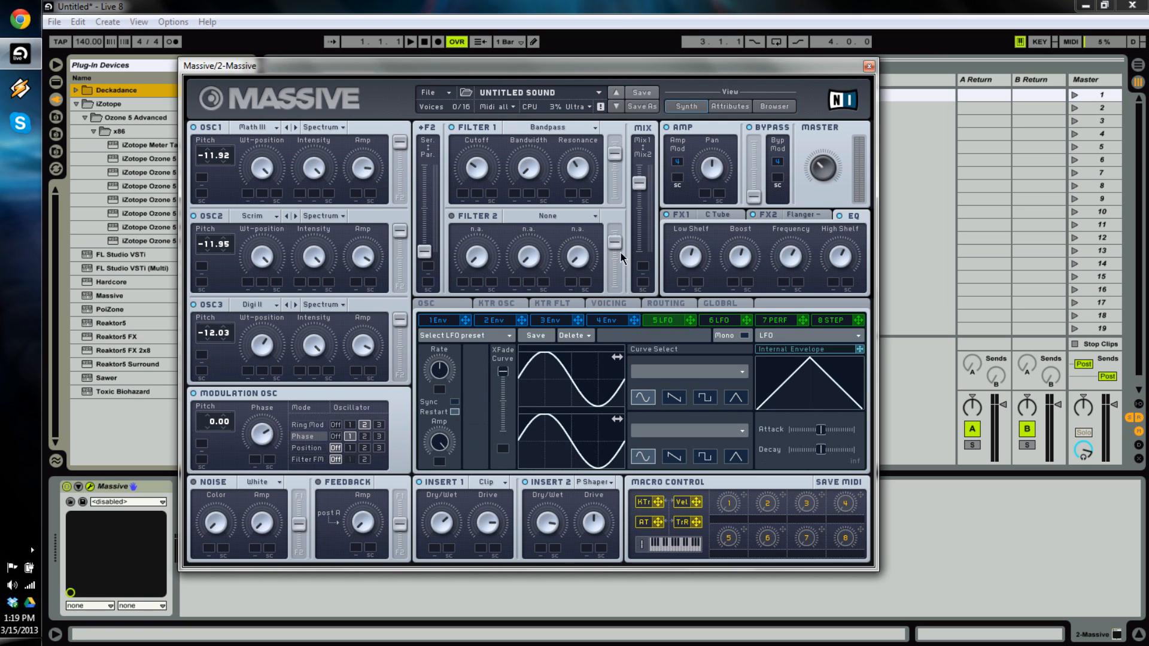
click(844, 337)
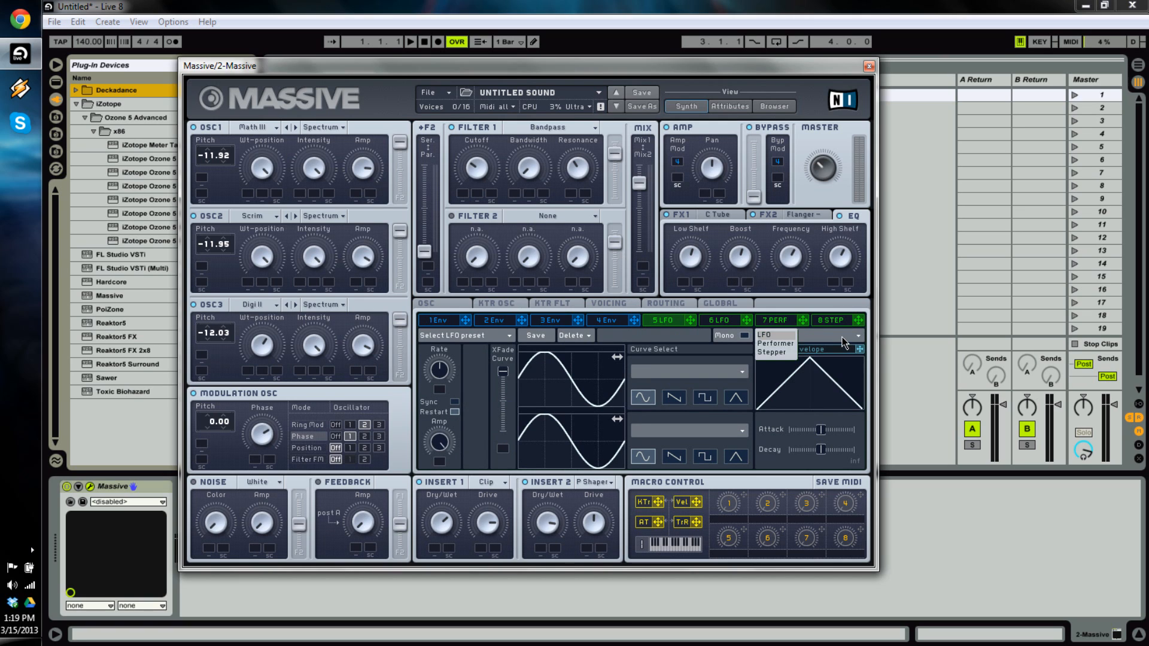
click(778, 344)
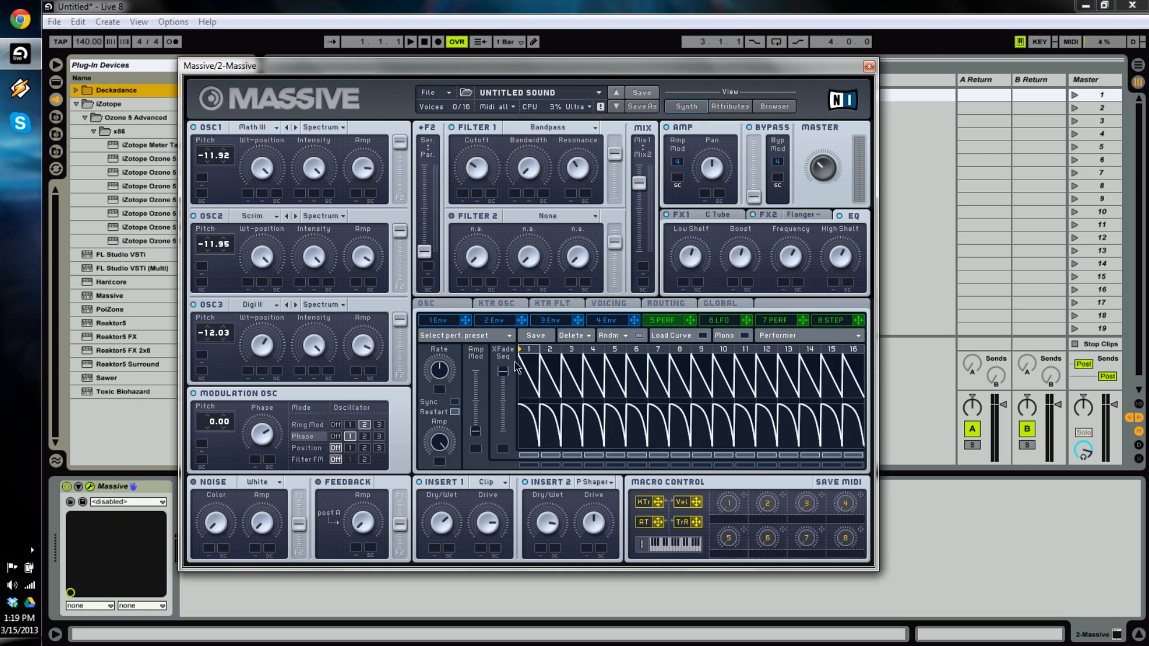
Sync modulator 5's performer at a ratio of 1/8 and flatten the curves across all 16 steps.
click(456, 402)
drag(450, 375, 454, 365)
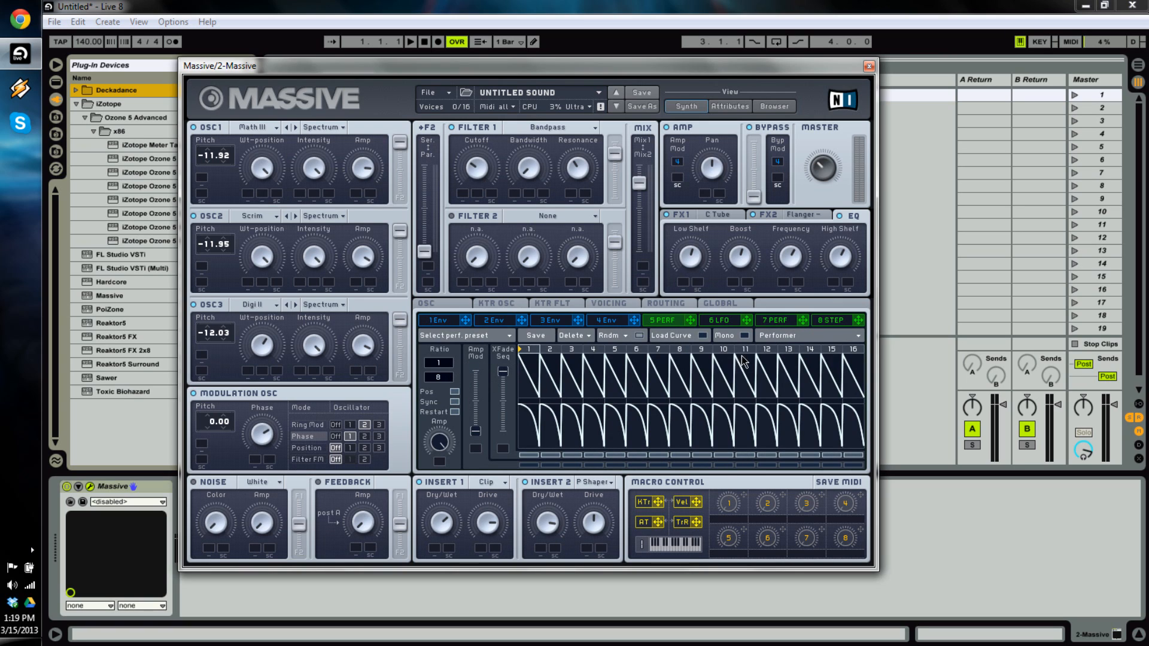
mouse_move(526, 383)
mouse_down()
mouse_move(601, 407)
mouse_move(862, 413)
mouse_move(855, 456)
mouse_move(691, 495)
mouse_move(498, 479)
mouse_up()
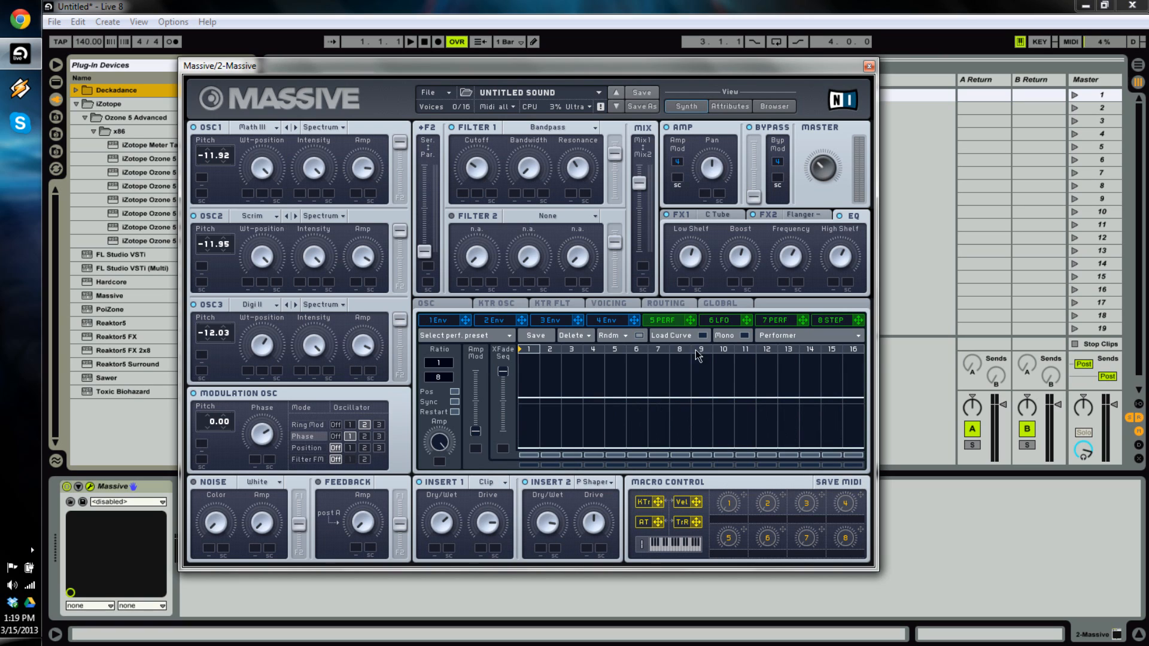
Draw performer steps 1 to 8 in the upper sequence, with rounded peaks of varying height on 1–3 and 5–7 and double decaying spikes on 4 and 8.
mouse_move(549, 375)
mouse_move(501, 413)
mouse_down()
mouse_move(529, 389)
mouse_move(532, 348)
mouse_move(555, 358)
mouse_move(565, 384)
mouse_move(575, 352)
mouse_move(552, 365)
mouse_move(557, 375)
mouse_move(599, 385)
mouse_move(602, 329)
mouse_up()
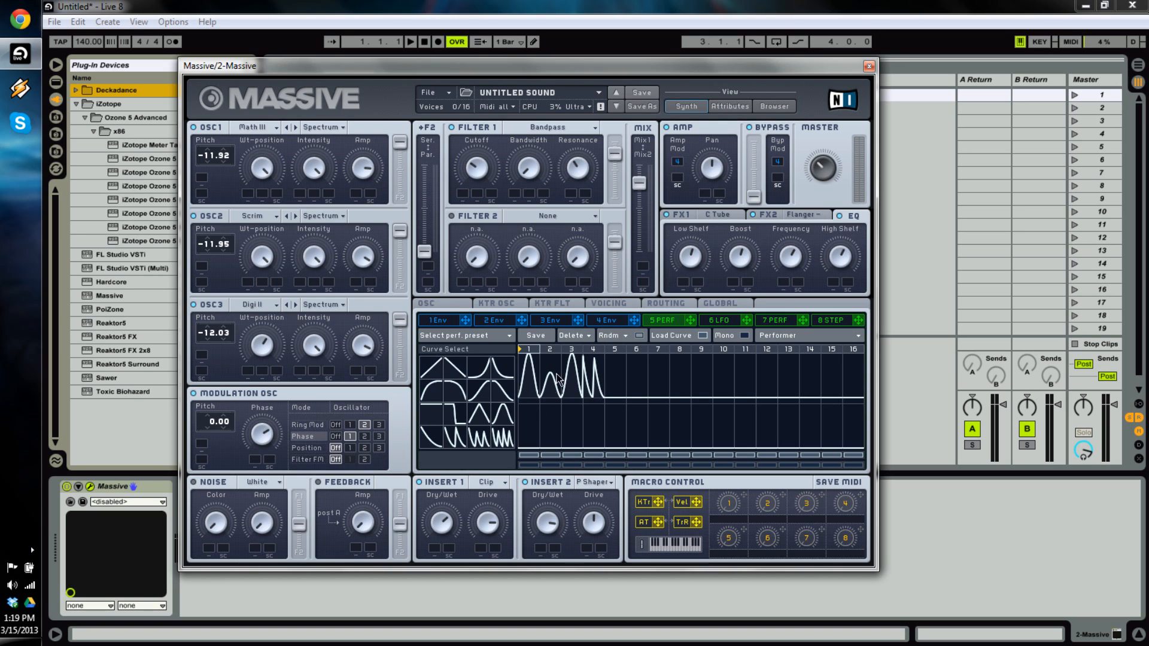
click(501, 420)
mouse_move(616, 397)
mouse_down()
mouse_move(615, 354)
mouse_move(648, 386)
mouse_move(662, 355)
mouse_up()
click(457, 443)
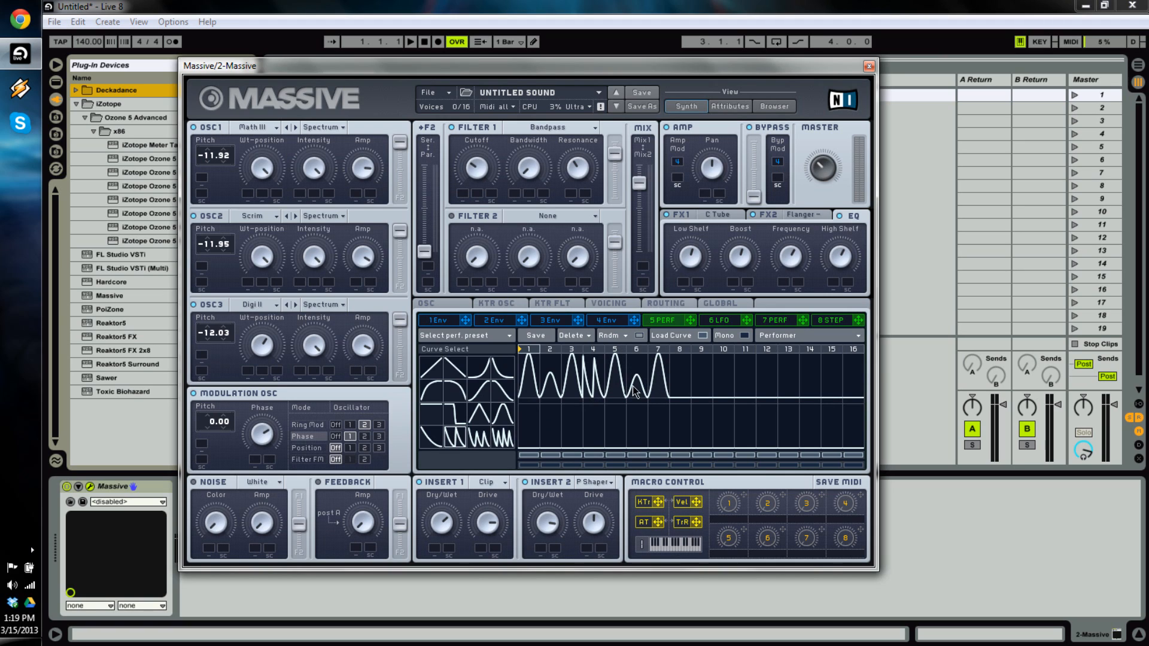
drag(676, 397, 678, 339)
Continue the upper sequence with rounded peaks on steps 9 to 11 and double decaying spikes on step 12.
click(505, 415)
mouse_move(700, 392)
mouse_down()
mouse_move(708, 323)
mouse_move(729, 386)
mouse_move(748, 338)
mouse_up()
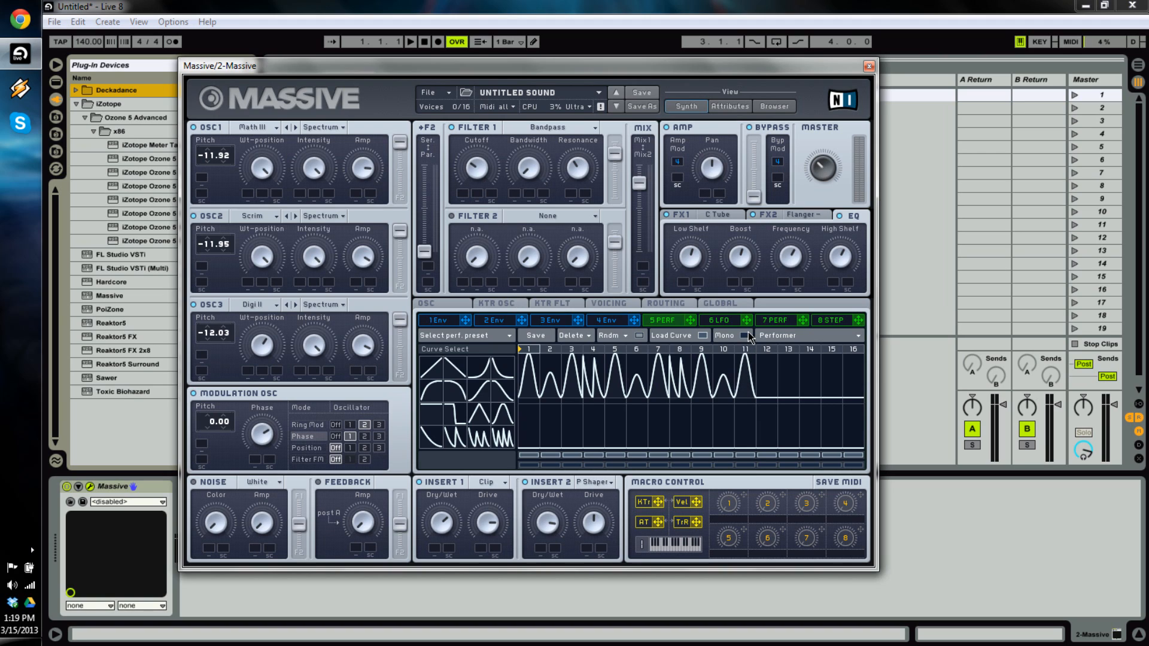
click(455, 437)
drag(772, 386, 774, 338)
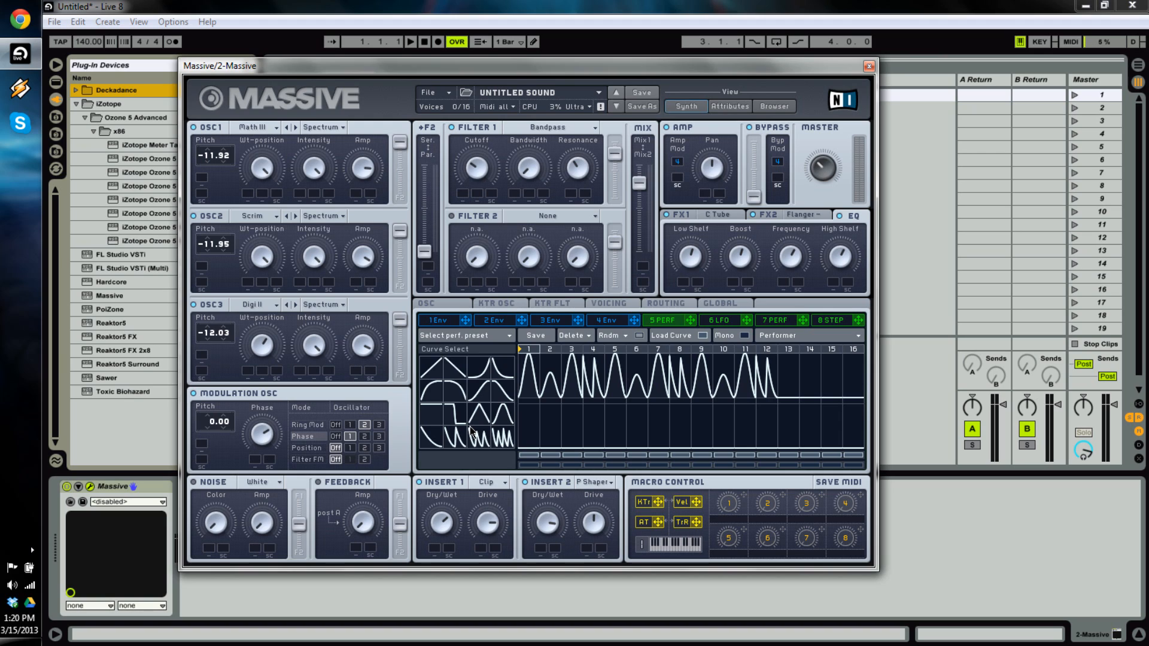
Complete the upper sequence with single decay curves on steps 13 to 15 and a rapid multi-spike curve on step 16.
click(436, 442)
mouse_move(787, 388)
mouse_down()
mouse_move(791, 347)
mouse_move(829, 348)
mouse_up()
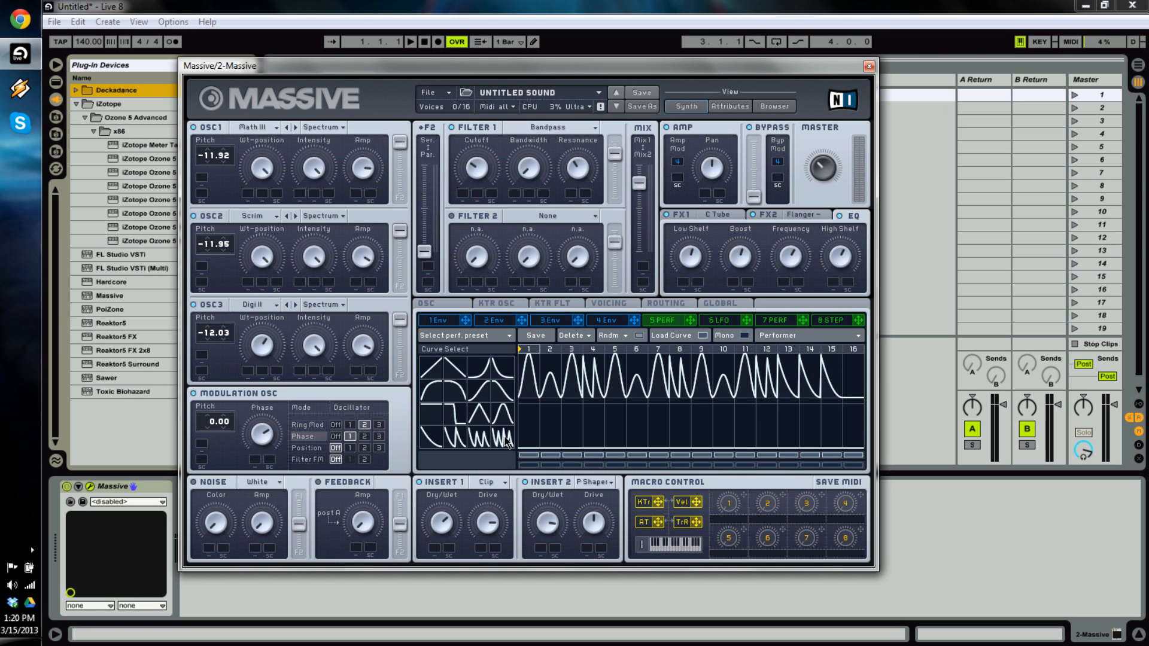
click(459, 440)
click(502, 440)
click(854, 388)
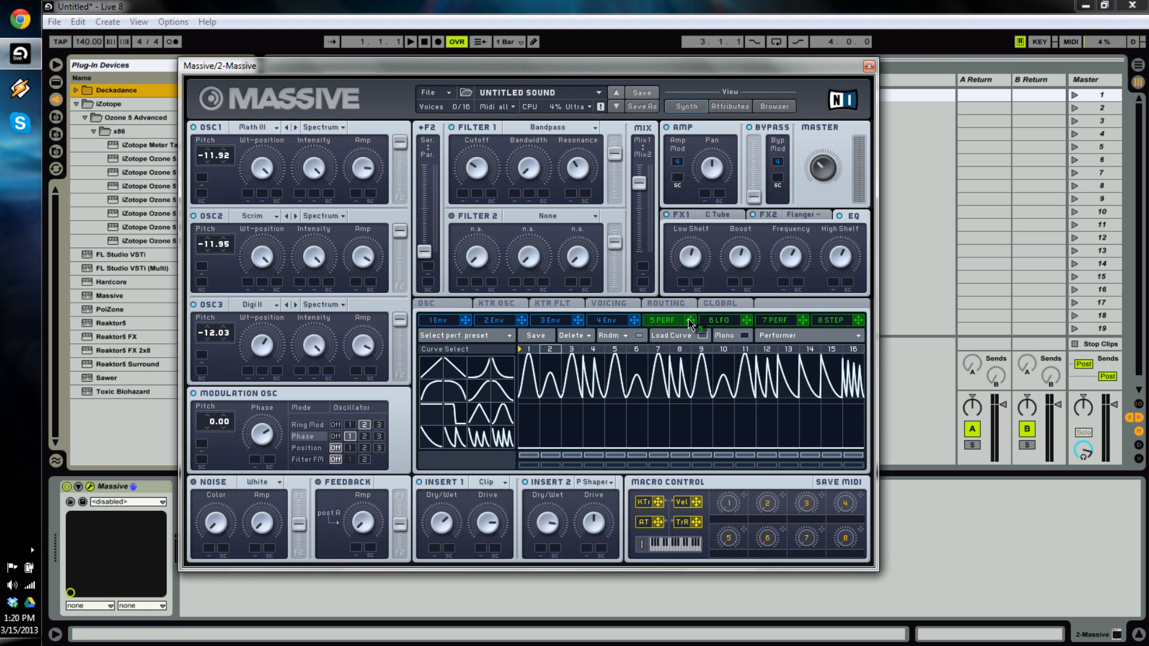
Assign performer 5 to Filter 1's bandwidth with a wide modulation range, play a test note and close the curve selection.
drag(510, 205, 515, 195)
key(a)
click(704, 337)
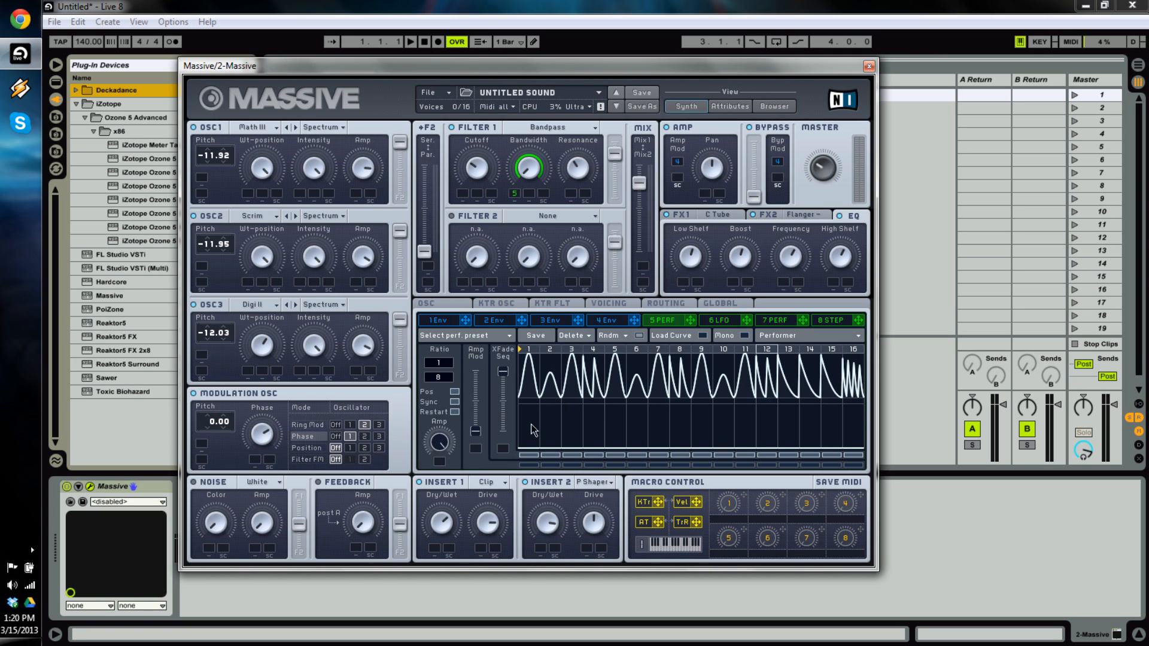
drag(505, 375, 503, 463)
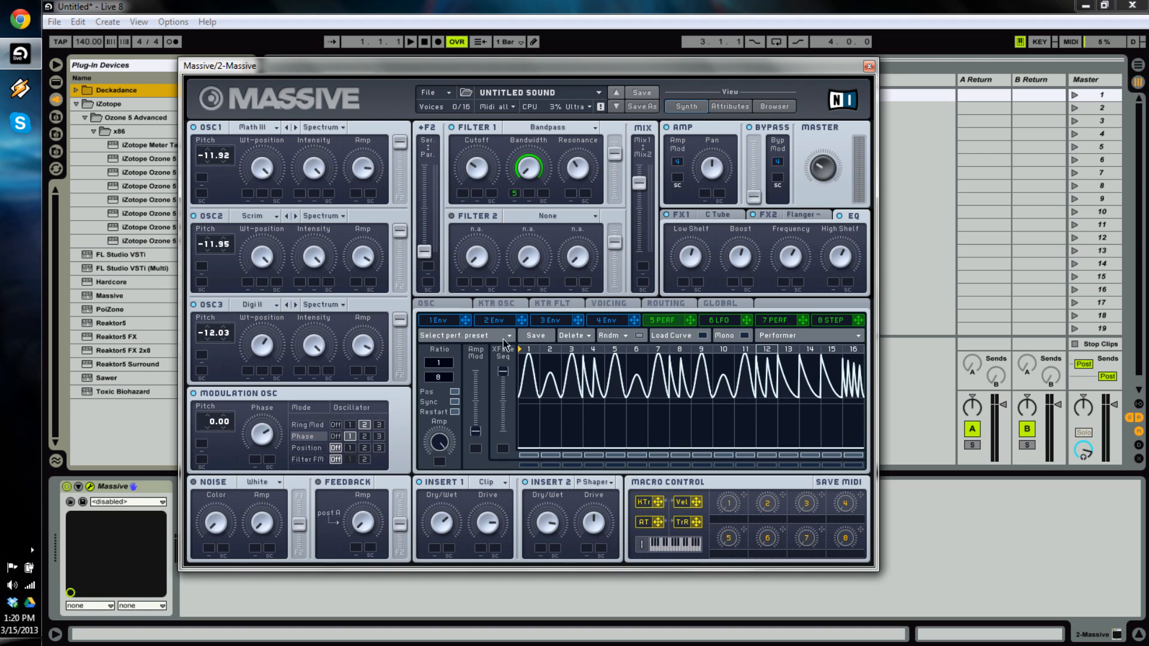